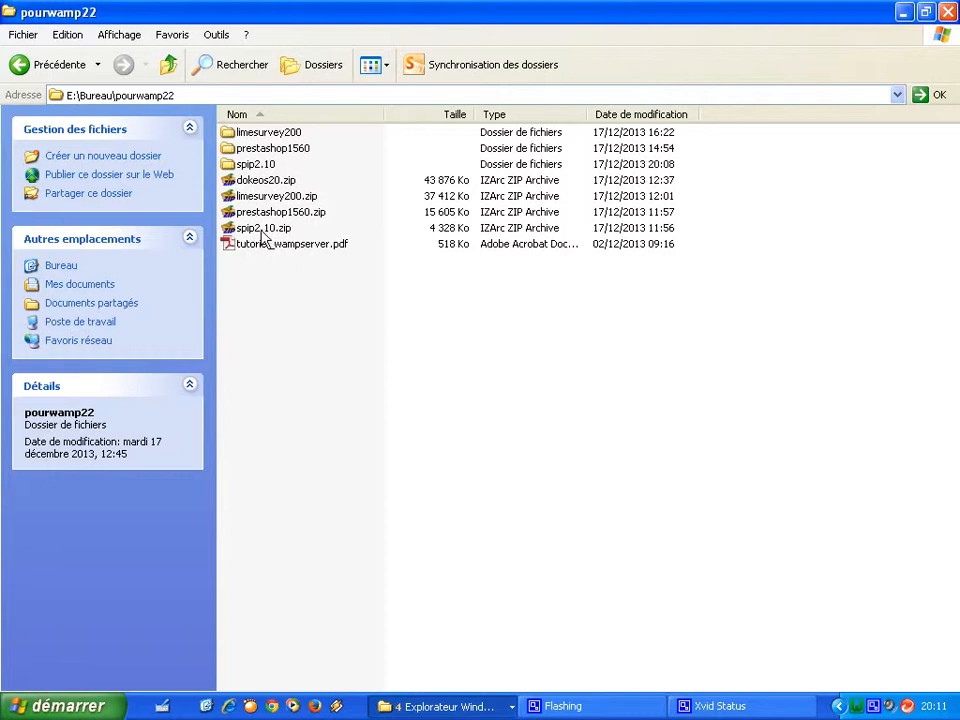
# Extract spip2.10.zip with IZArc into a spip2.10 folder and select that folder.
pyautogui.rightClick(257, 230)
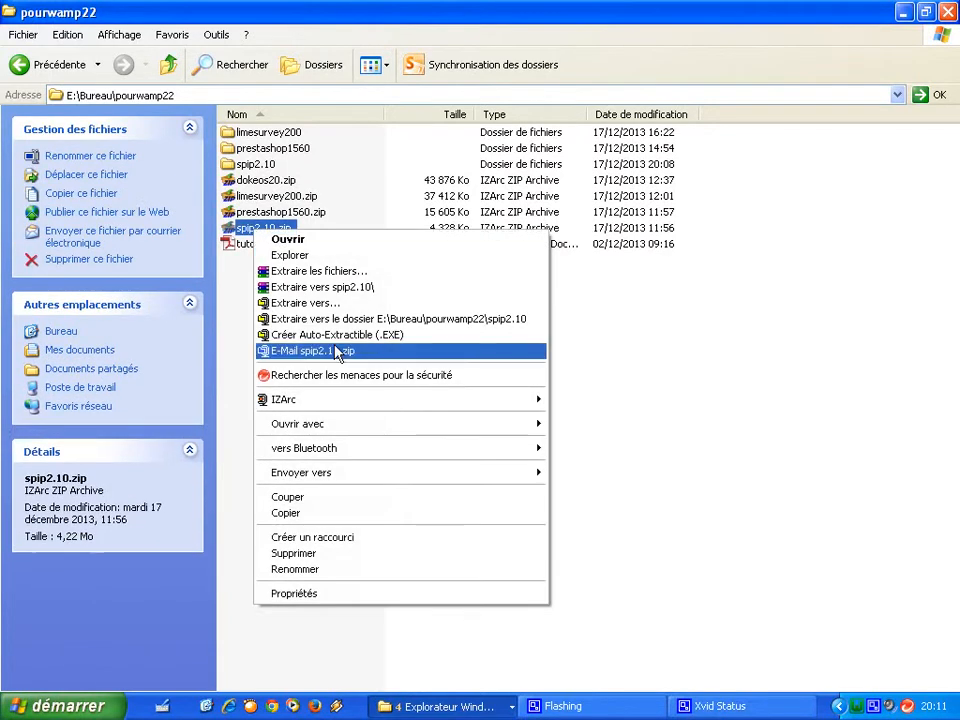
pyautogui.moveTo(354, 405)
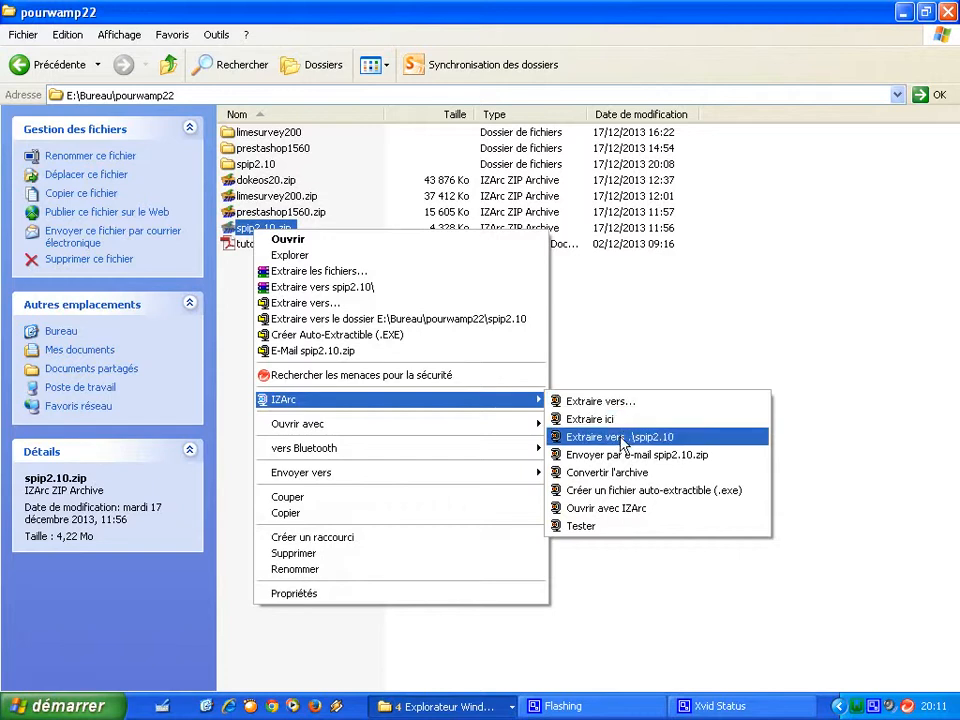
pyautogui.click(248, 383)
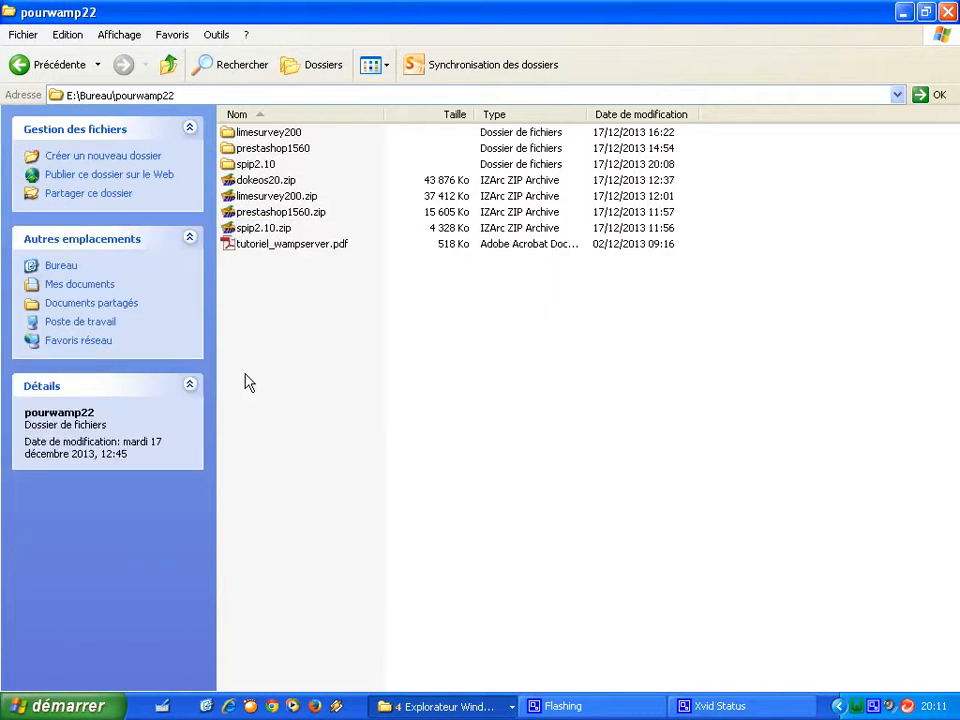
pyautogui.click(256, 165)
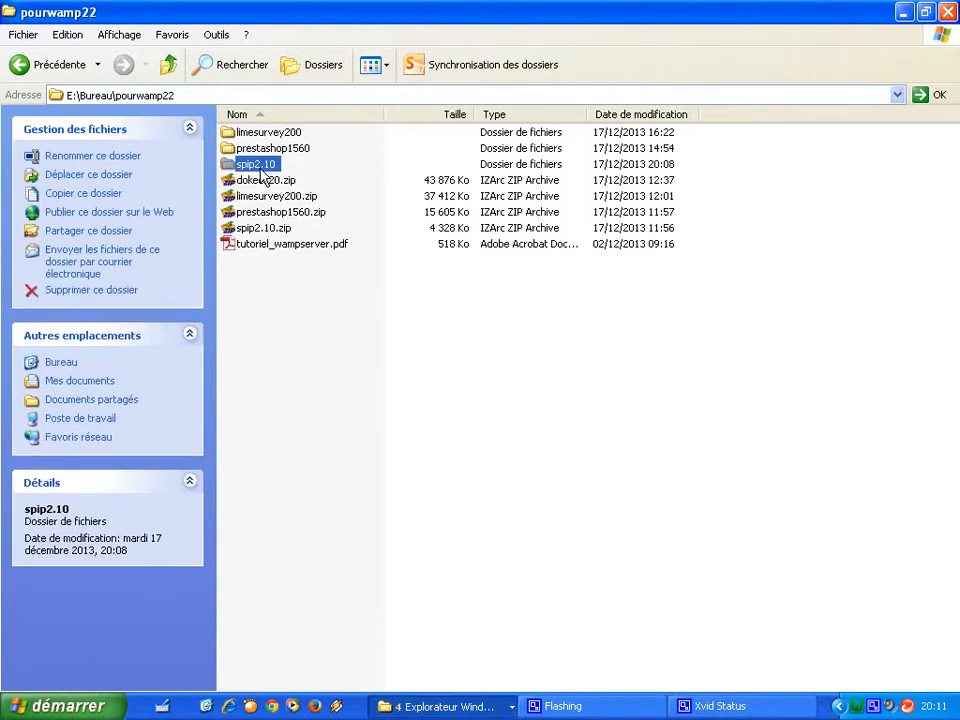
# Check the extracted SPIP files inside spip2.10, then copy the spip2.10 folder.
pyautogui.doubleClick(261, 172)
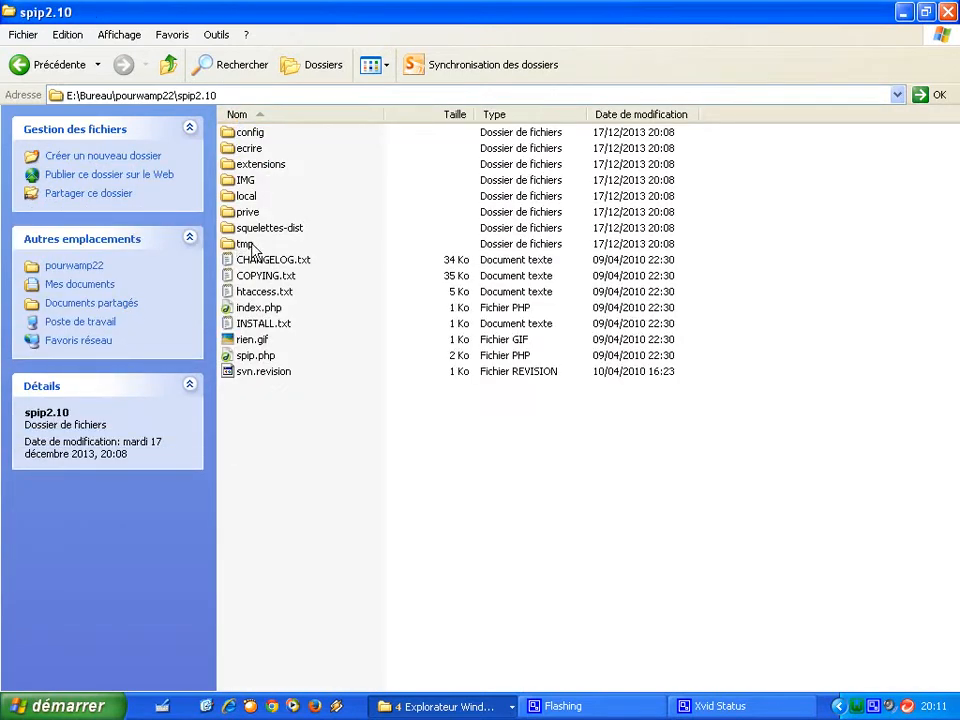
pyautogui.moveTo(253, 250)
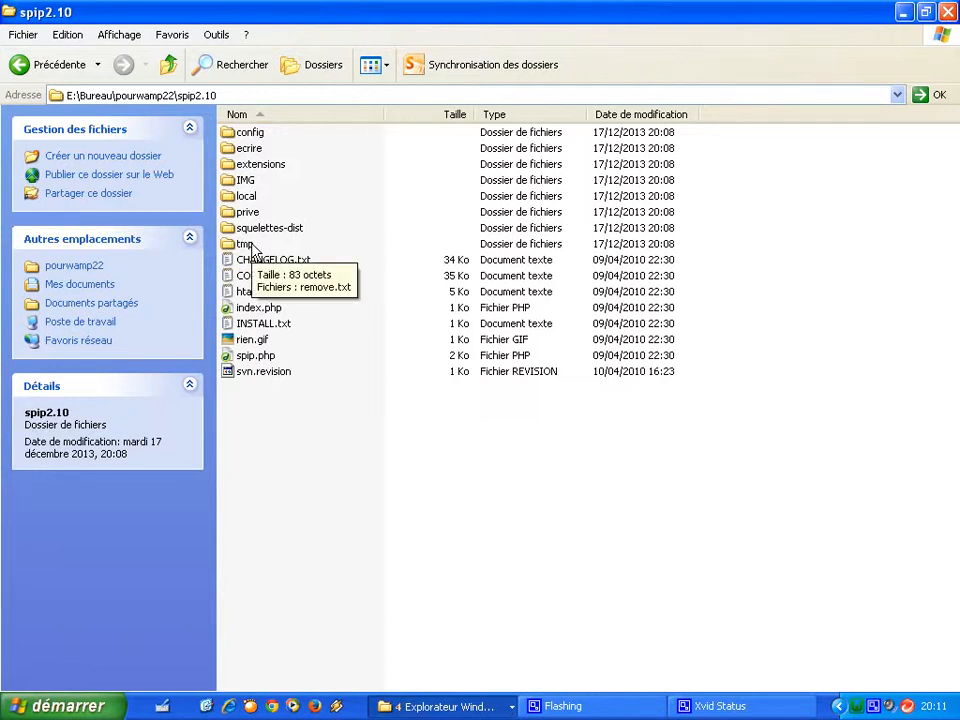
pyautogui.click(169, 64)
pyautogui.click(268, 166)
pyautogui.rightClick(268, 168)
pyautogui.click(336, 578)
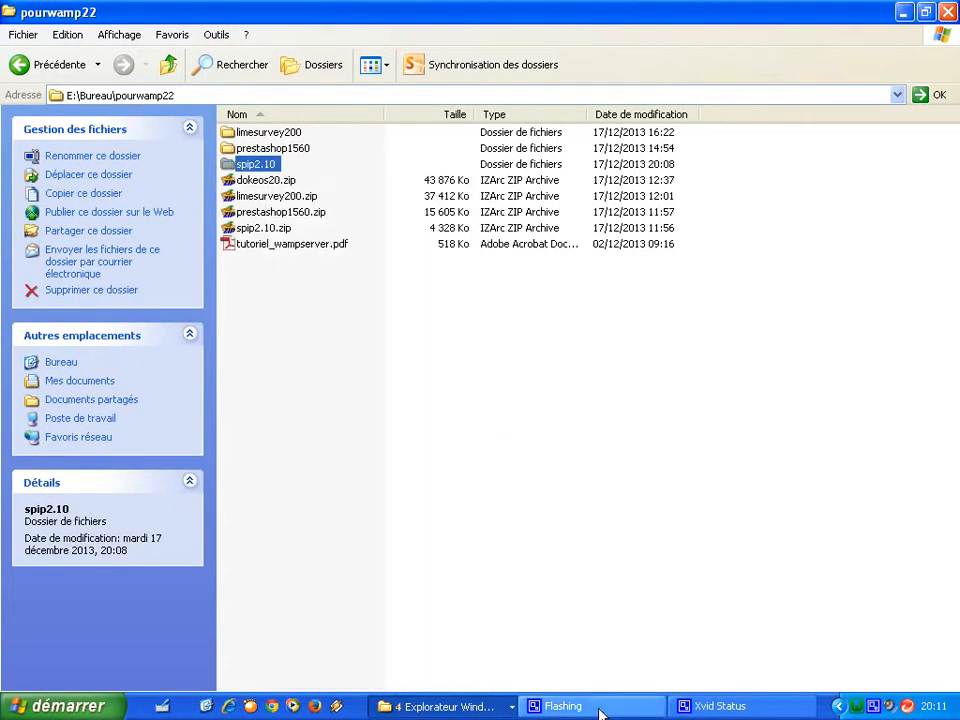
# Paste the copied SPIP folder into the WampServer www directory.
pyautogui.click(857, 708)
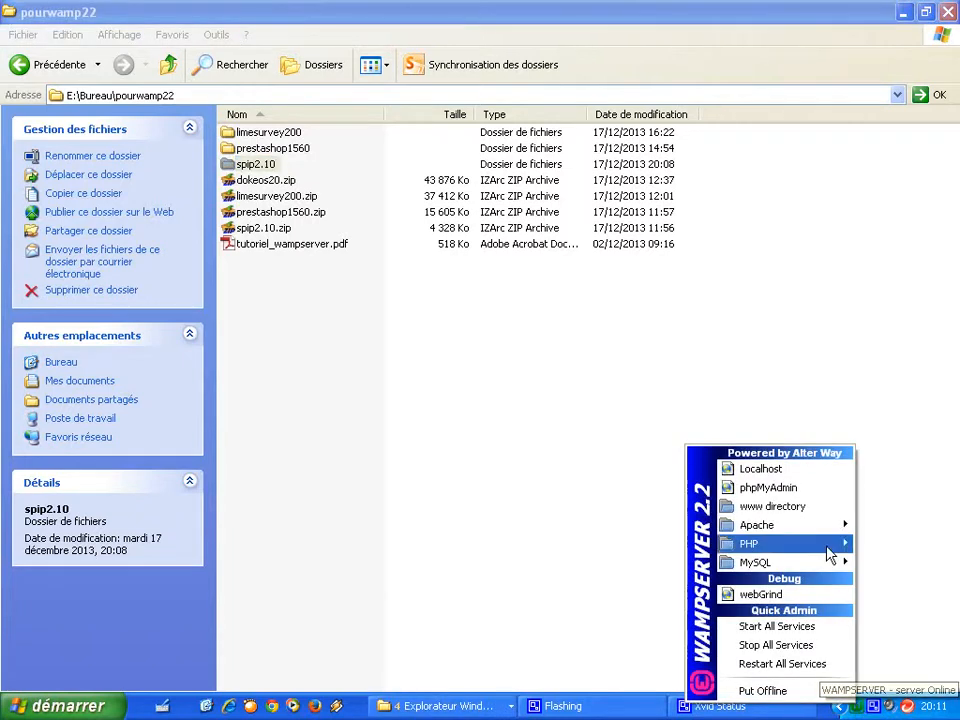
pyautogui.click(818, 512)
pyautogui.rightClick(355, 318)
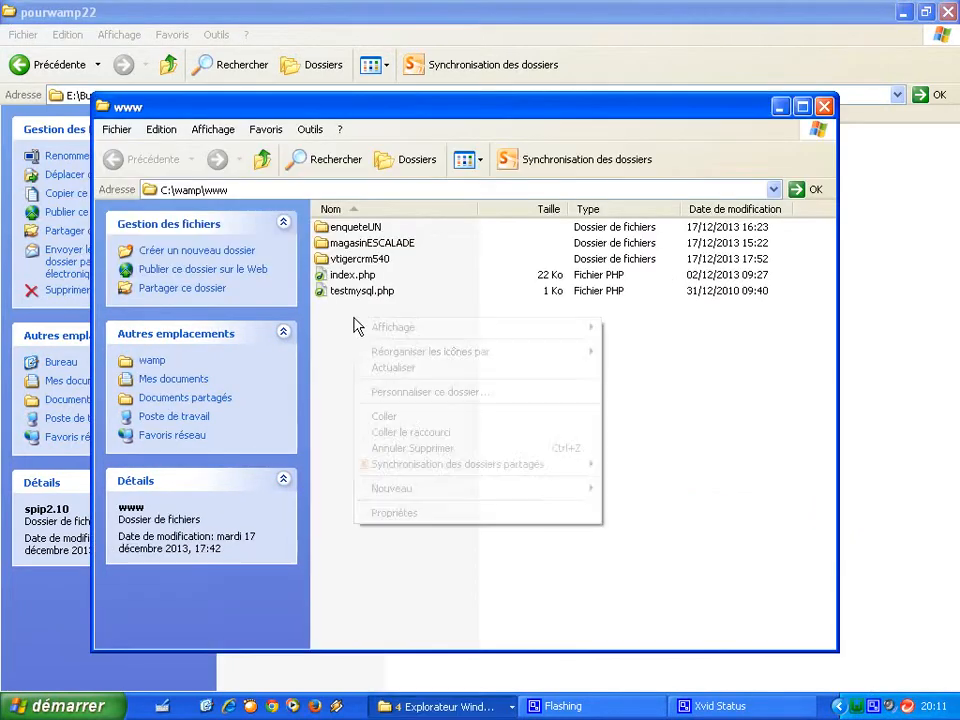
pyautogui.click(384, 417)
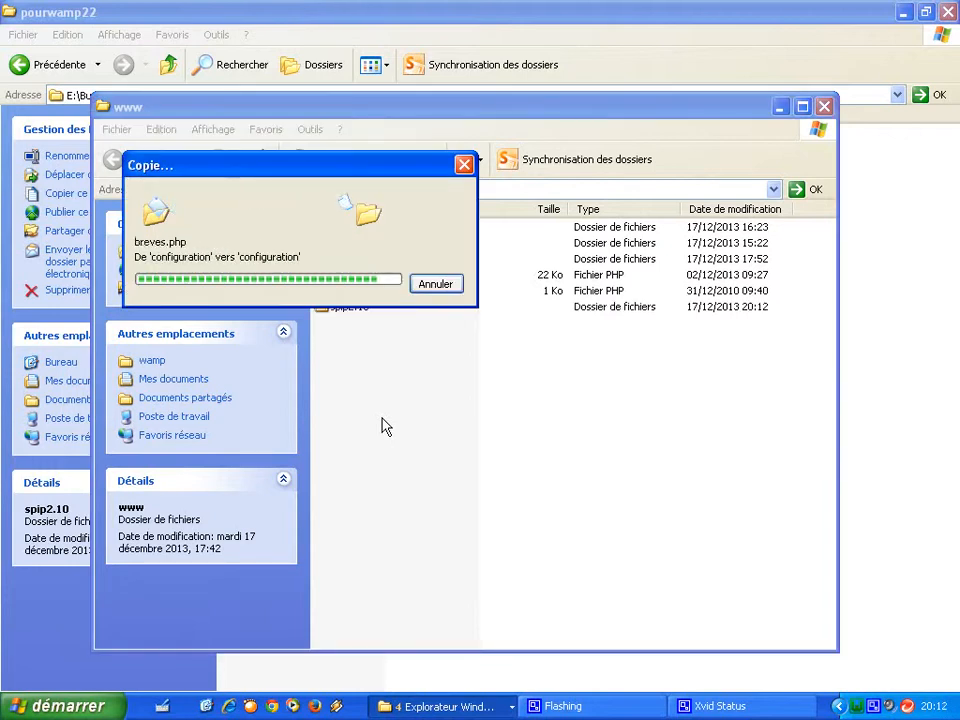
pyautogui.click(386, 427)
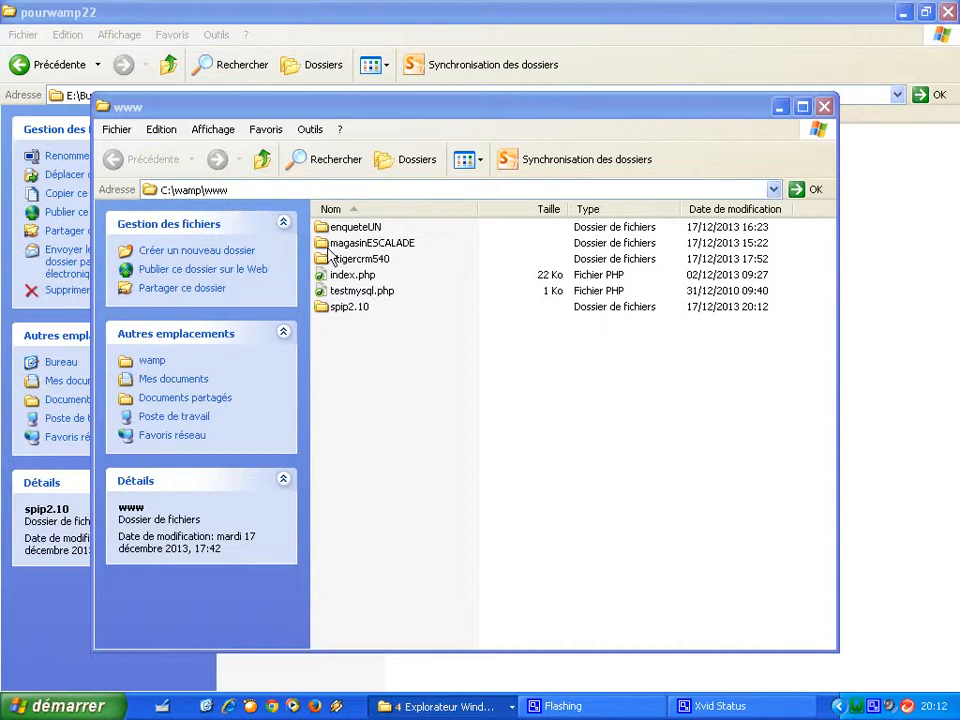
# Rename the pasted spip2.10 folder to siteinternet.
pyautogui.rightClick(343, 310)
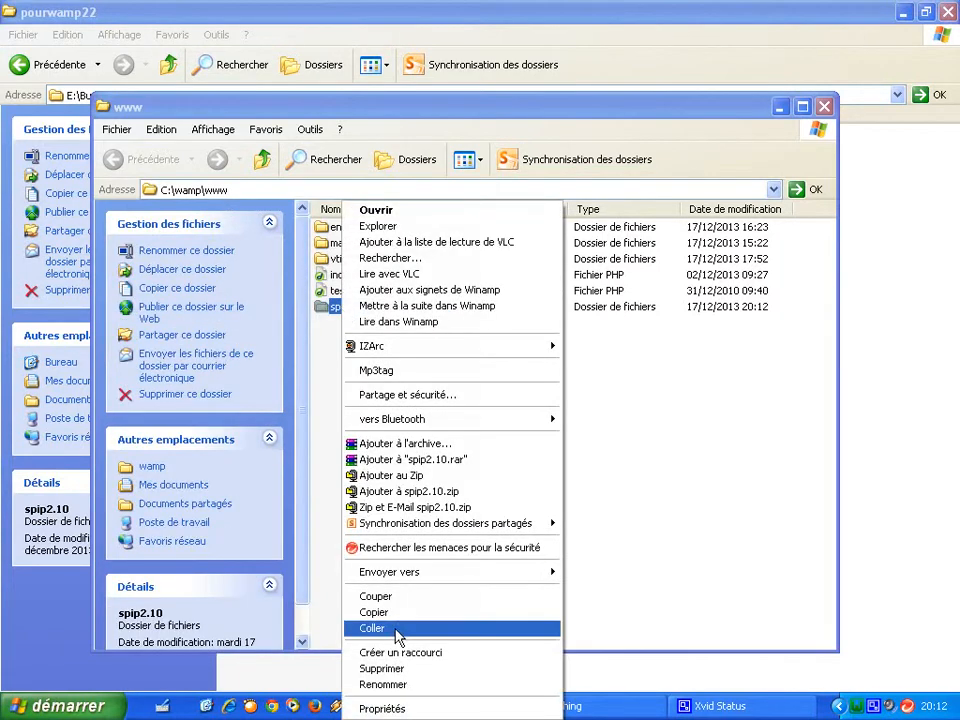
pyautogui.click(400, 684)
pyautogui.write('siteinter')
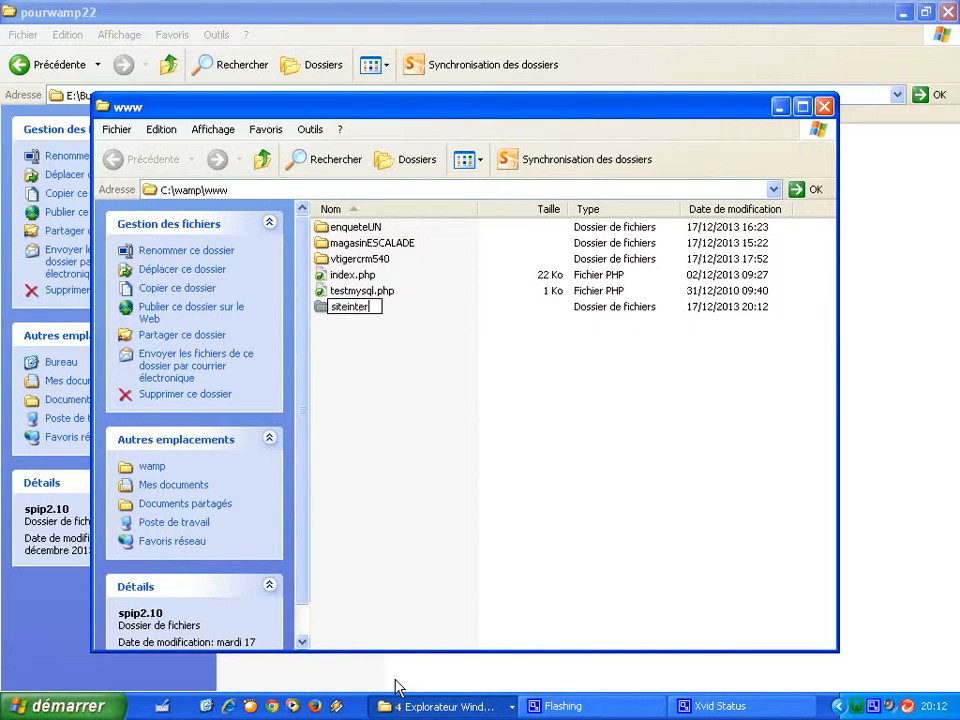
pyautogui.write('net')
pyautogui.click(420, 567)
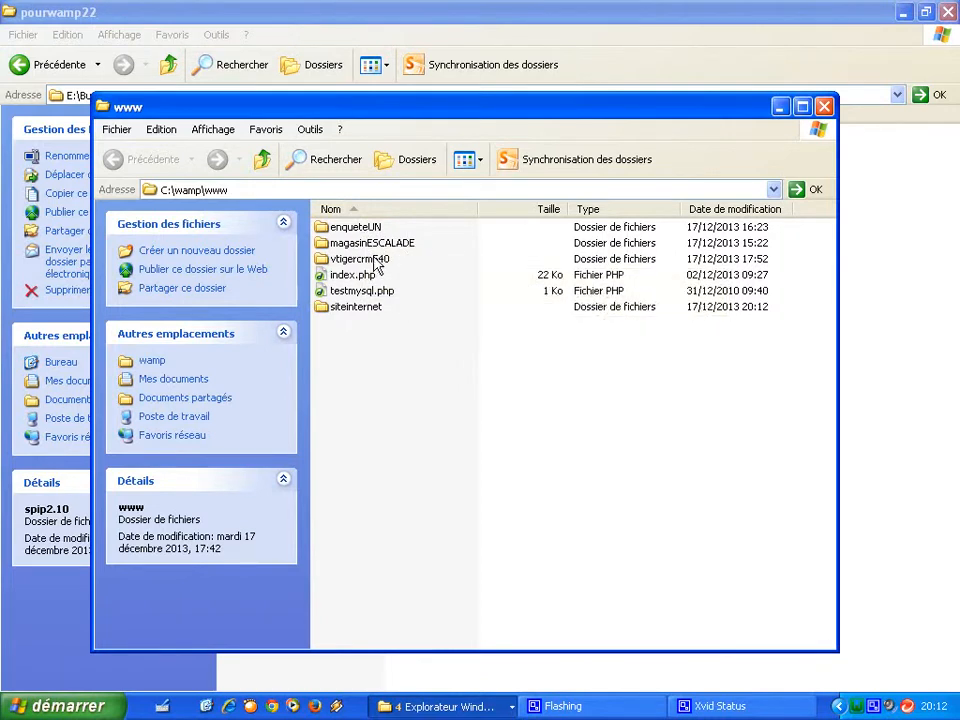
pyautogui.moveTo(377, 265)
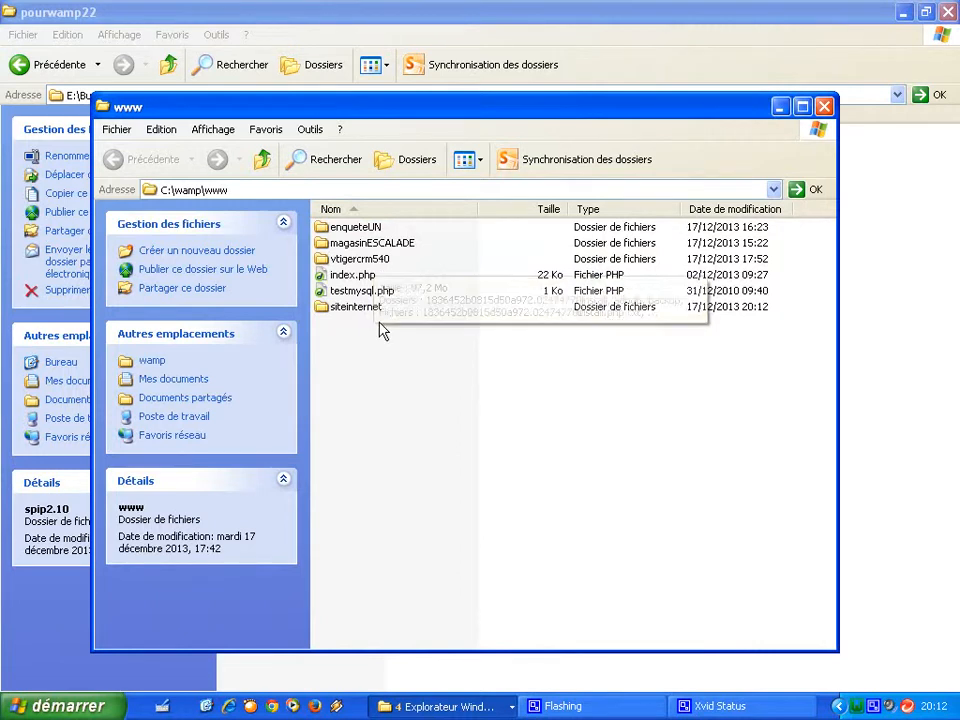
pyautogui.moveTo(365, 316)
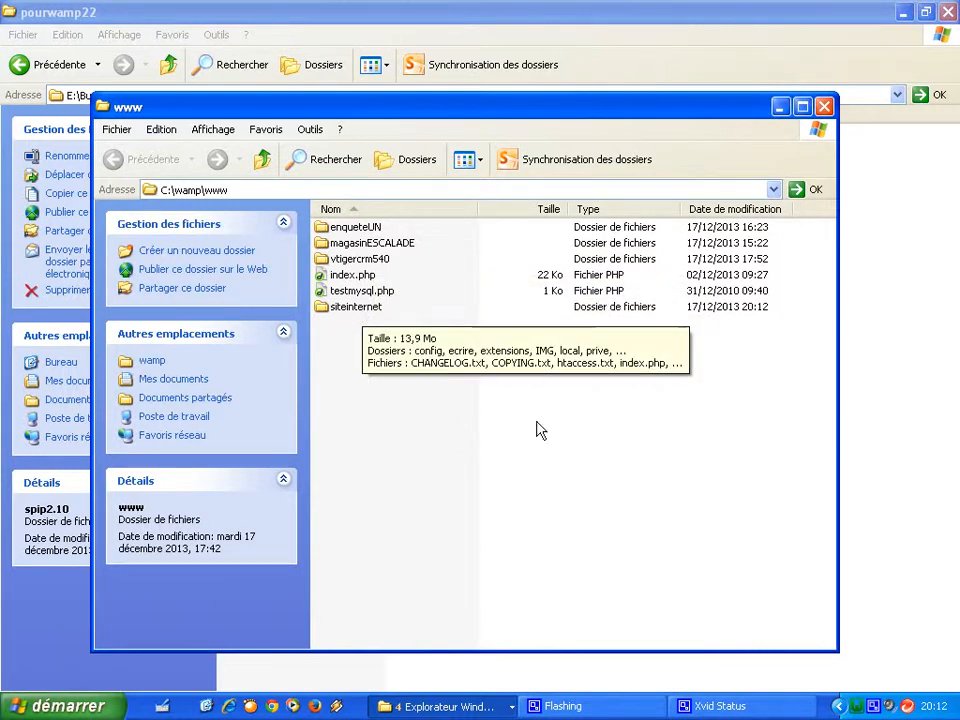
# Open the siteinternet project from the localhost Vos Projets list, showing the Site en travaux page.
pyautogui.click(856, 706)
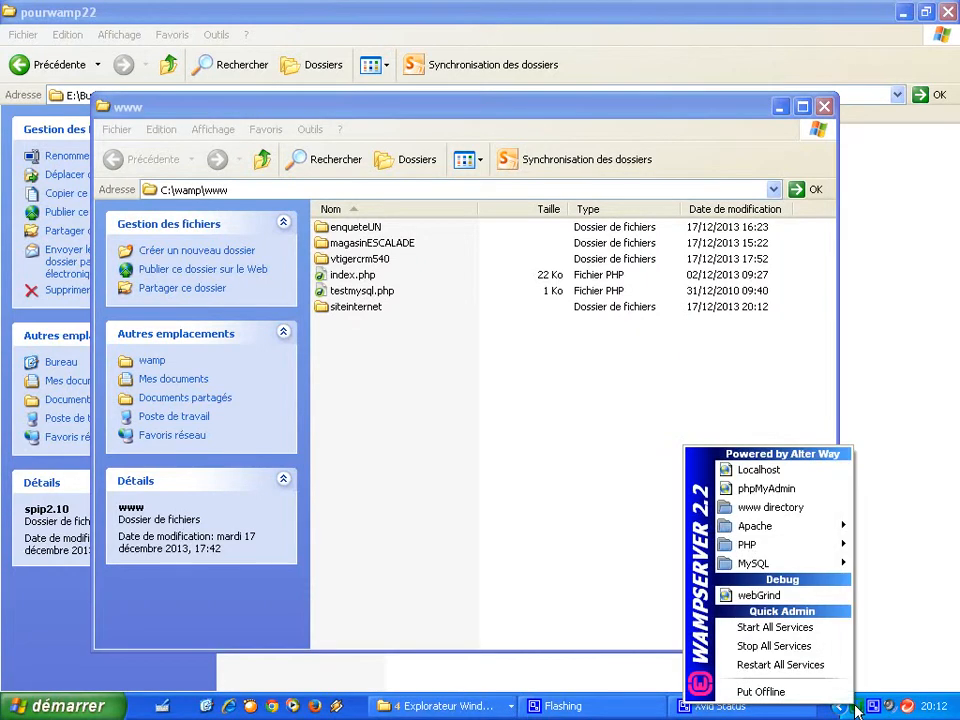
pyautogui.click(812, 476)
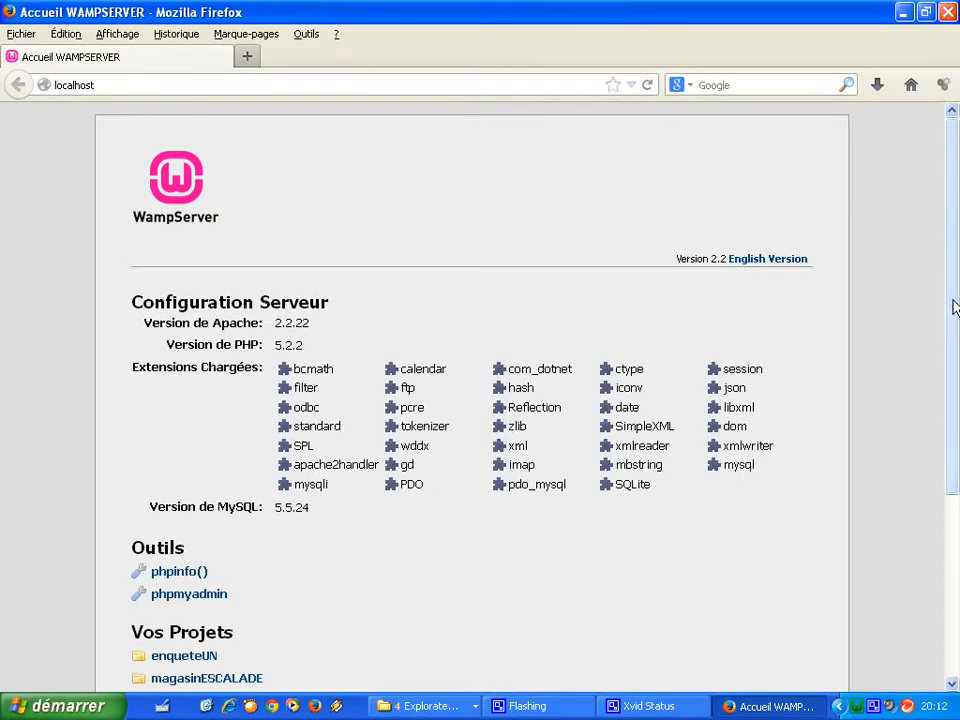
pyautogui.scroll(-4, 953, 307)
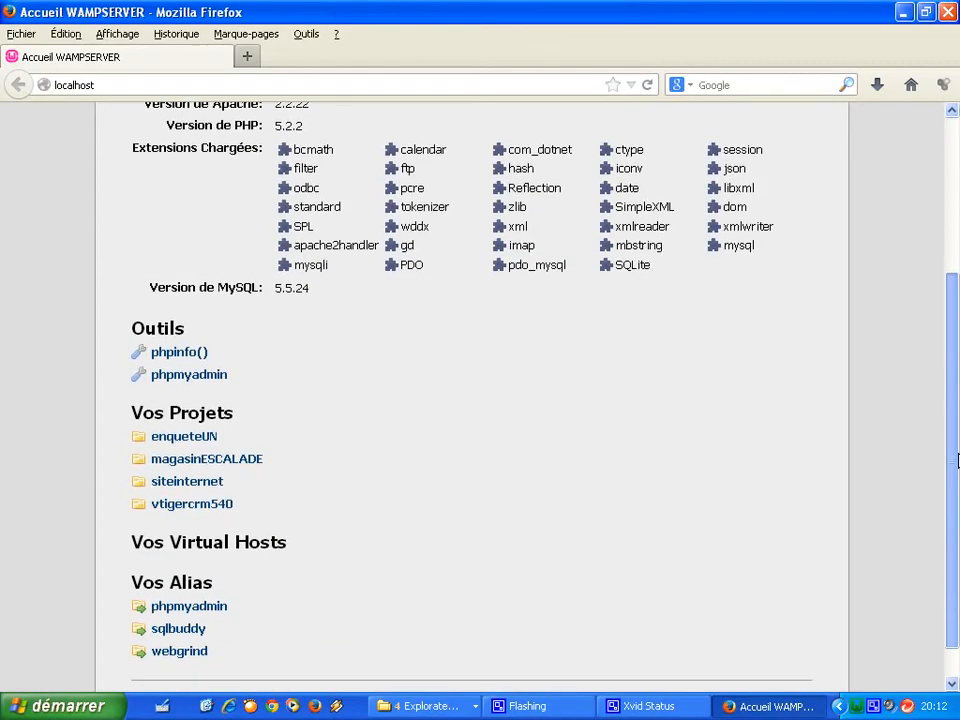
pyautogui.click(201, 487)
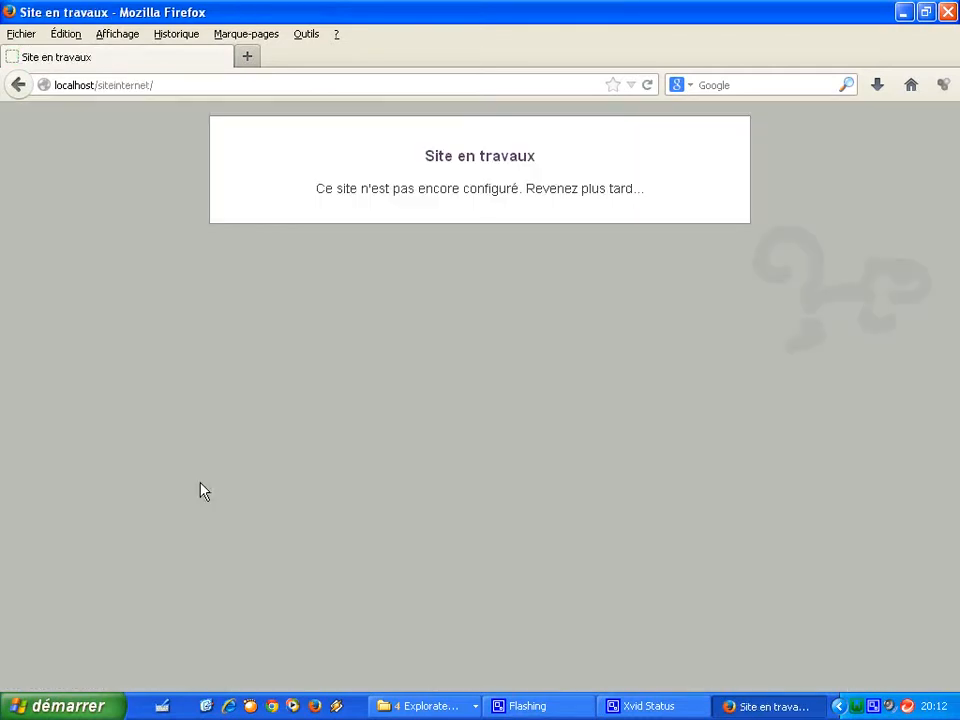
pyautogui.click(229, 89)
pyautogui.click(229, 89)
# Load the ecrire address to start the SPIP installer.
pyautogui.write('ecrire')
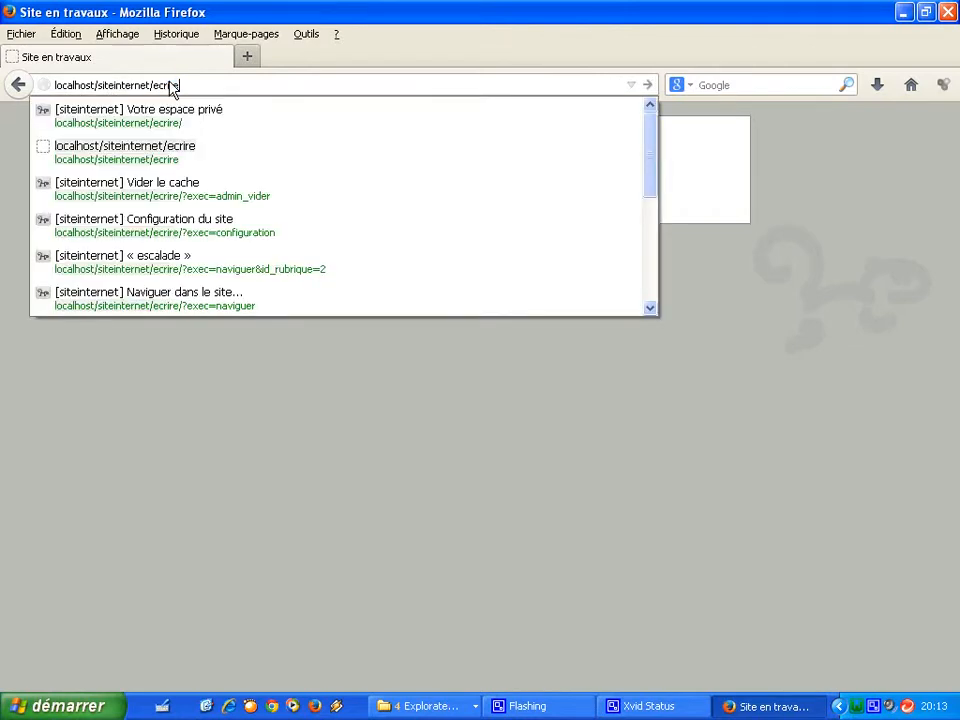
pyautogui.press('Return')
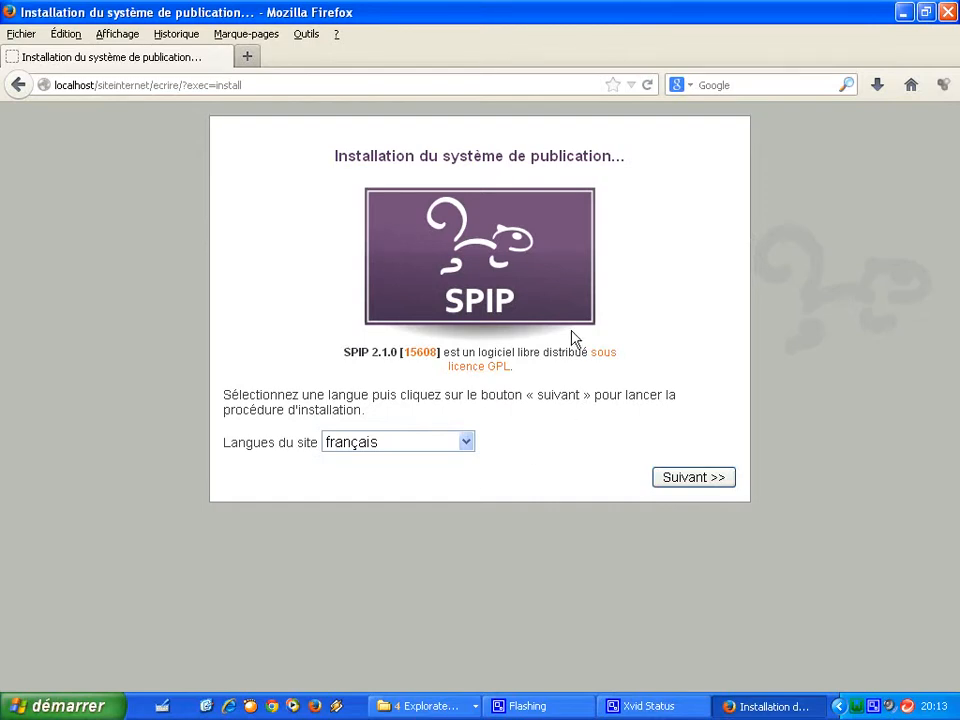
pyautogui.click(679, 482)
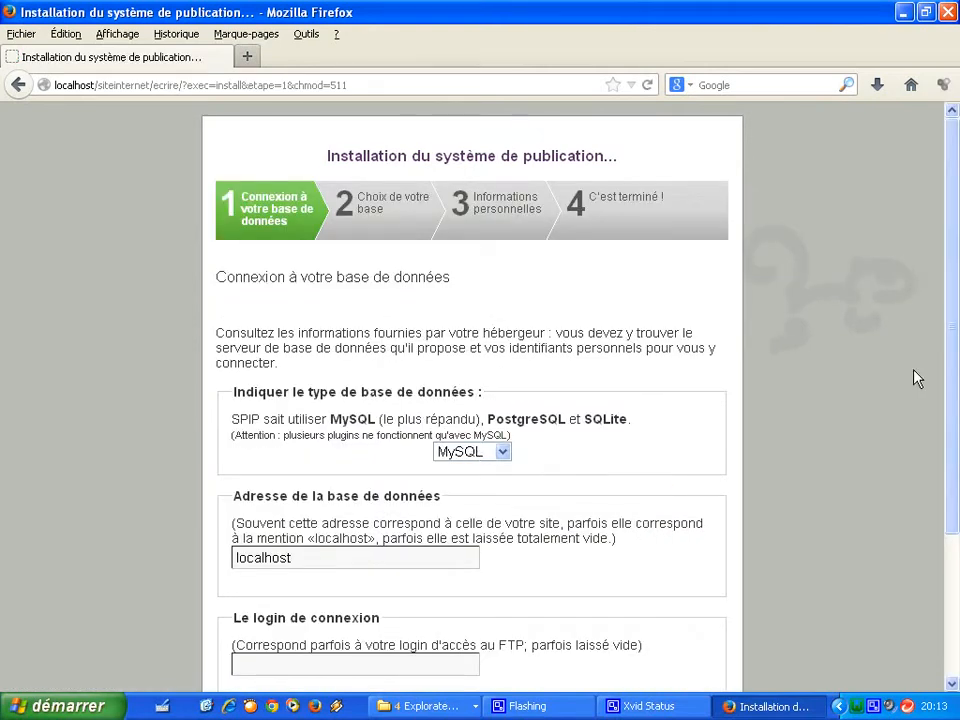
# Connect to MySQL at localhost with login root and an empty password.
pyautogui.scroll(-2, 952, 447)
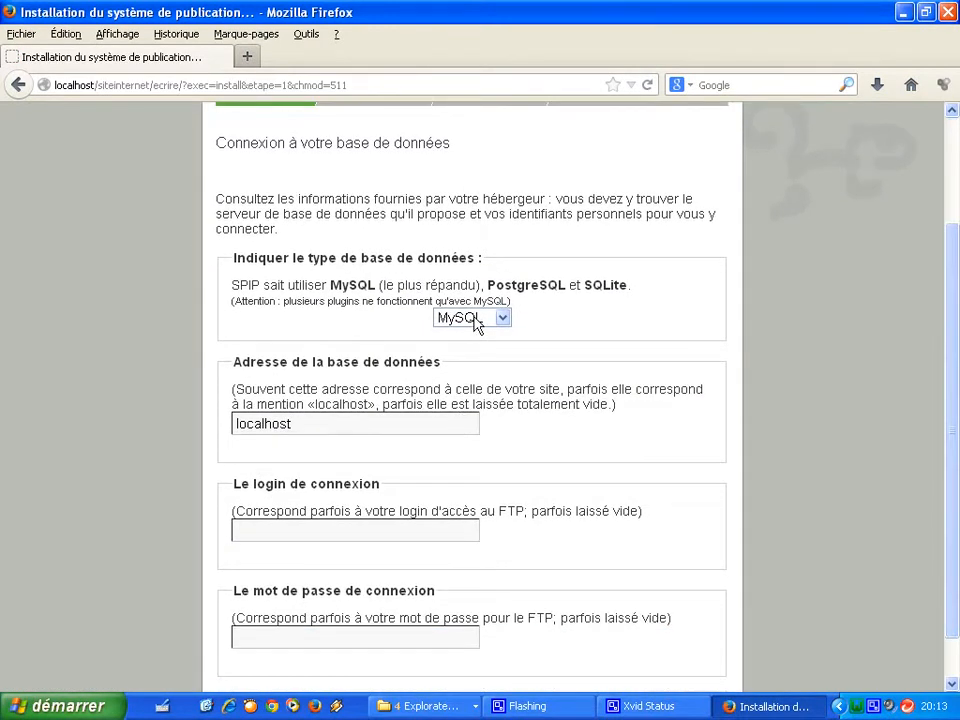
pyautogui.doubleClick(320, 424)
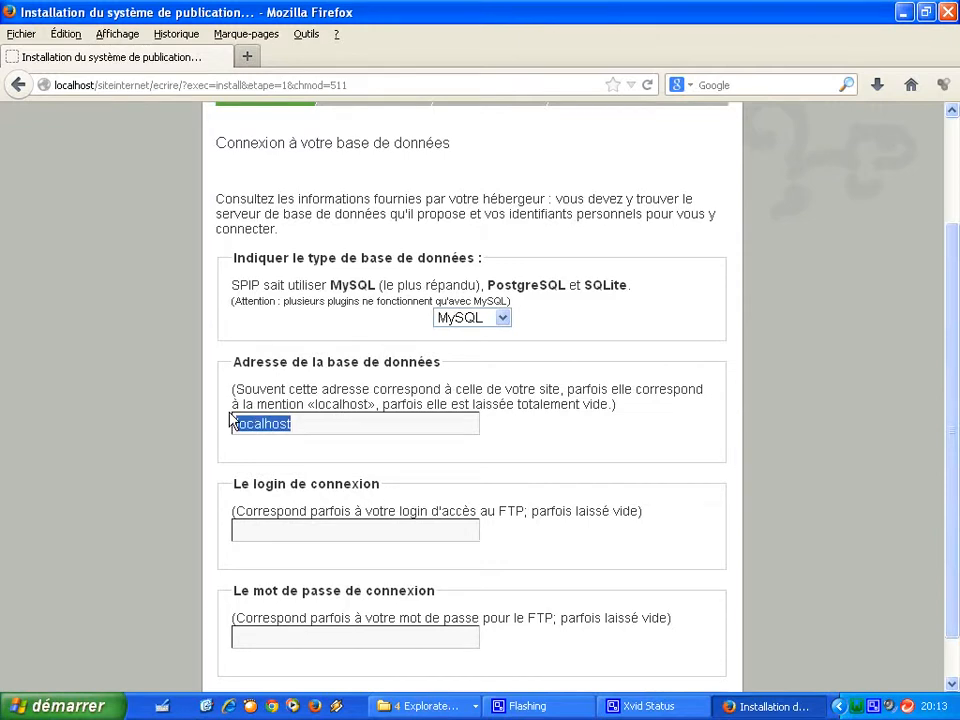
pyautogui.moveTo(96, 86); pyautogui.dragTo(73, 87)
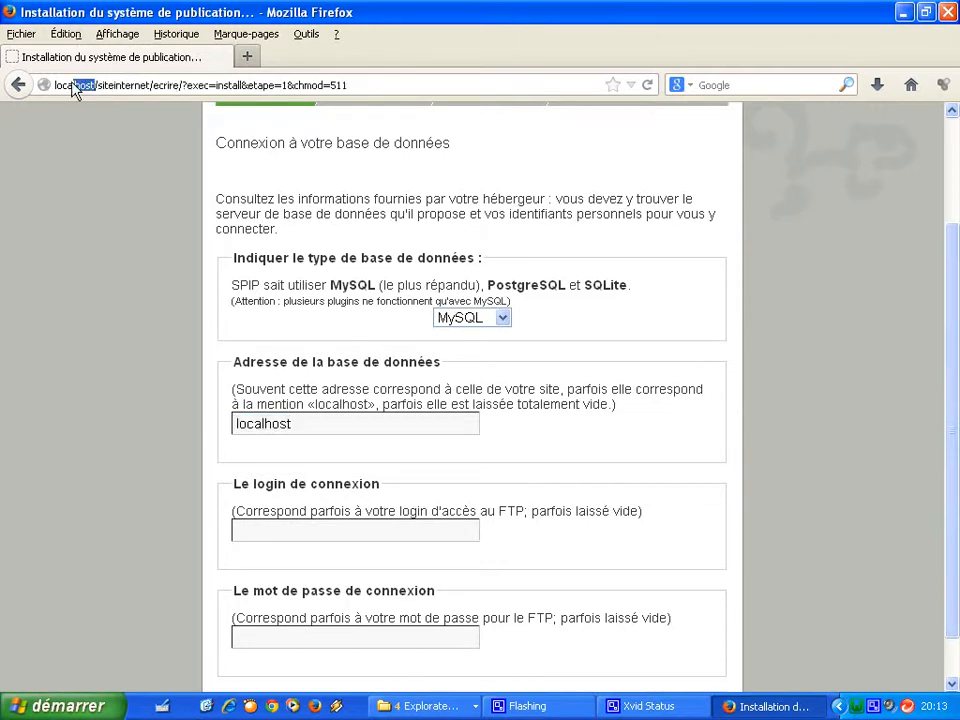
pyautogui.click(336, 540)
pyautogui.write('root')
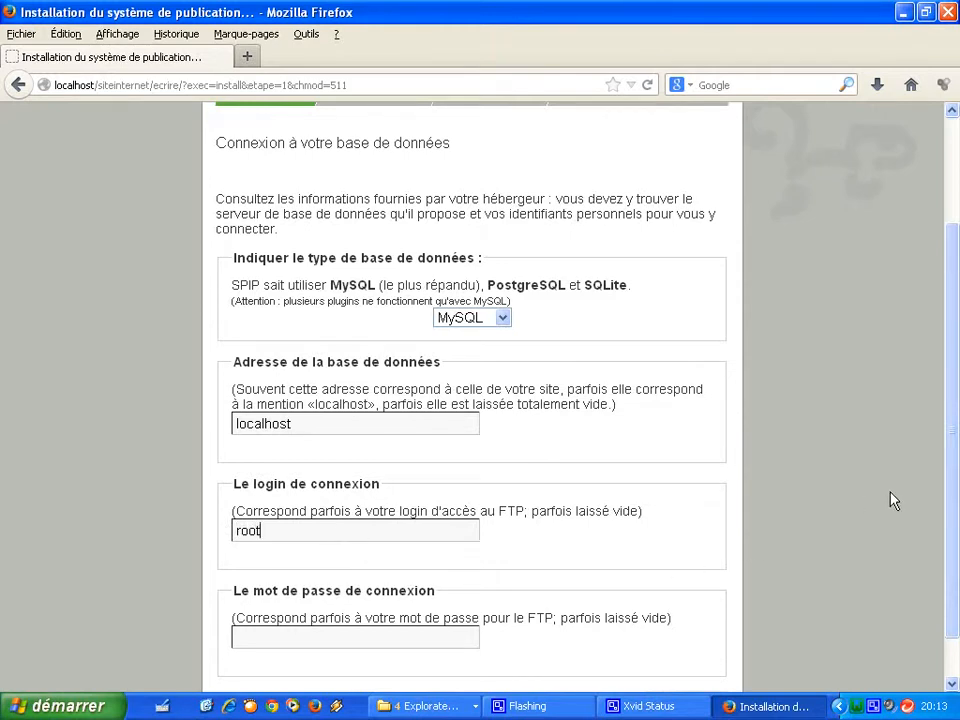
pyautogui.scroll(-1, 950, 443)
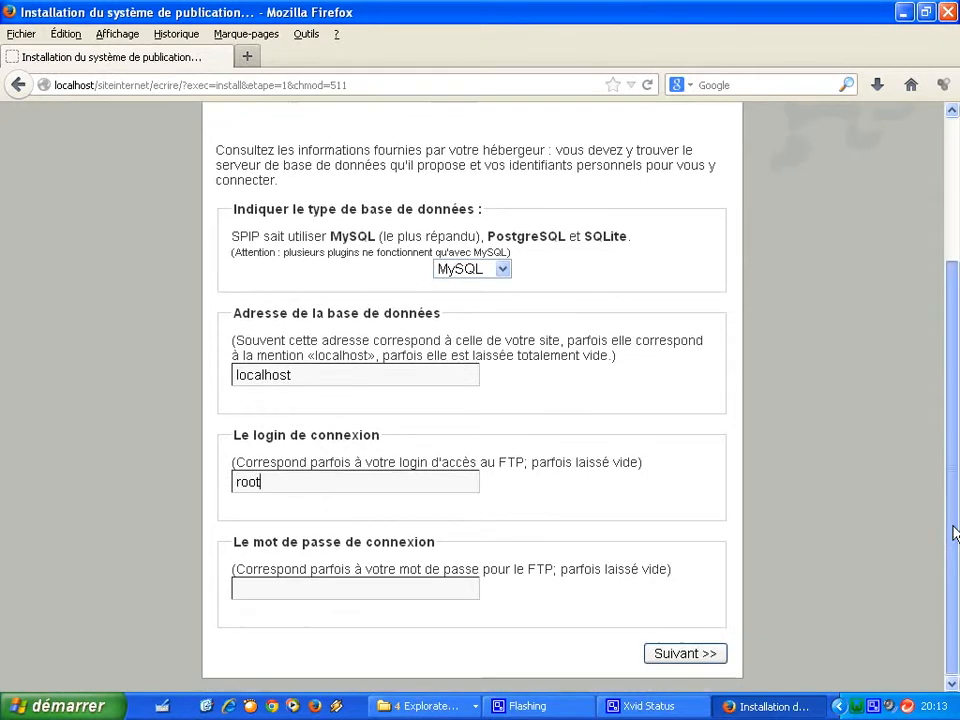
pyautogui.click(686, 654)
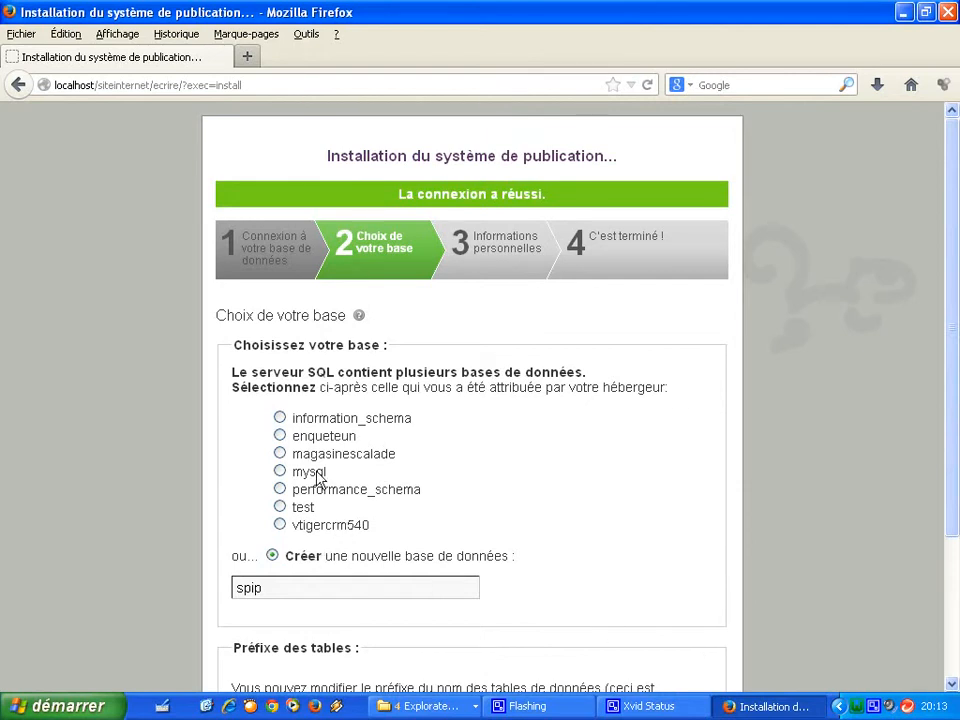
# Replace the proposed database name spip with siteinternet and submit the choice.
pyautogui.doubleClick(276, 593)
pyautogui.write('site')
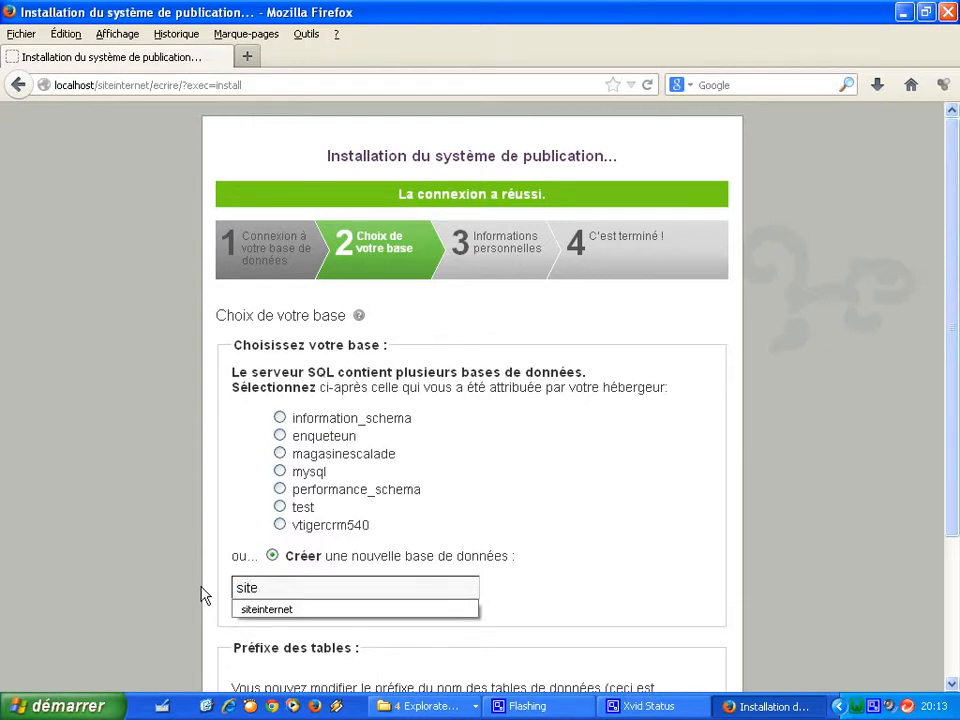
pyautogui.click(258, 610)
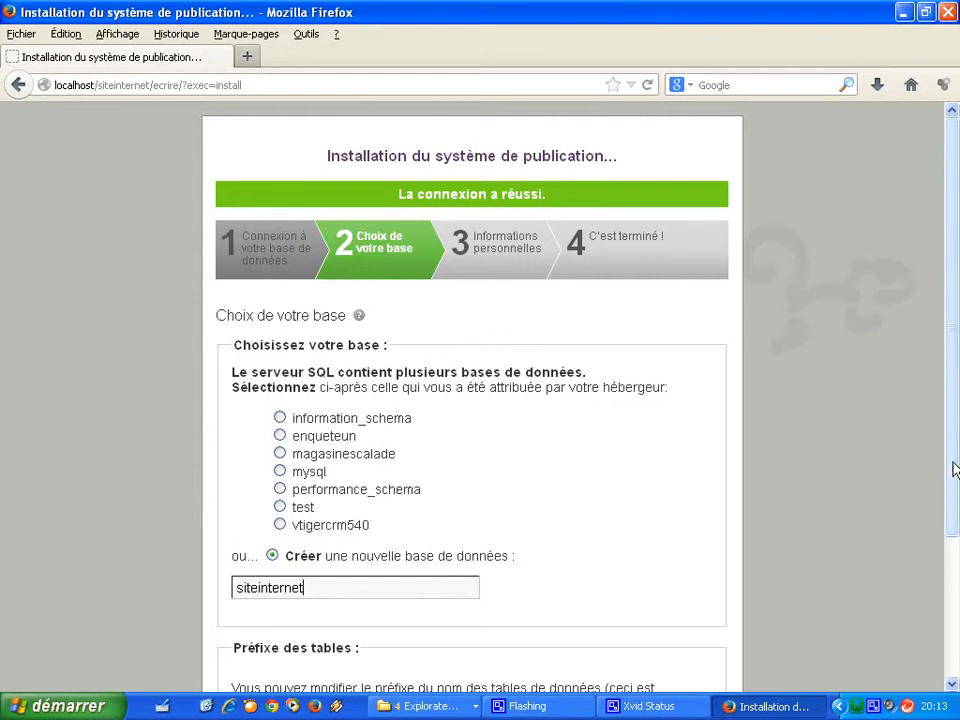
pyautogui.scroll(-3, 893, 521)
pyautogui.click(688, 654)
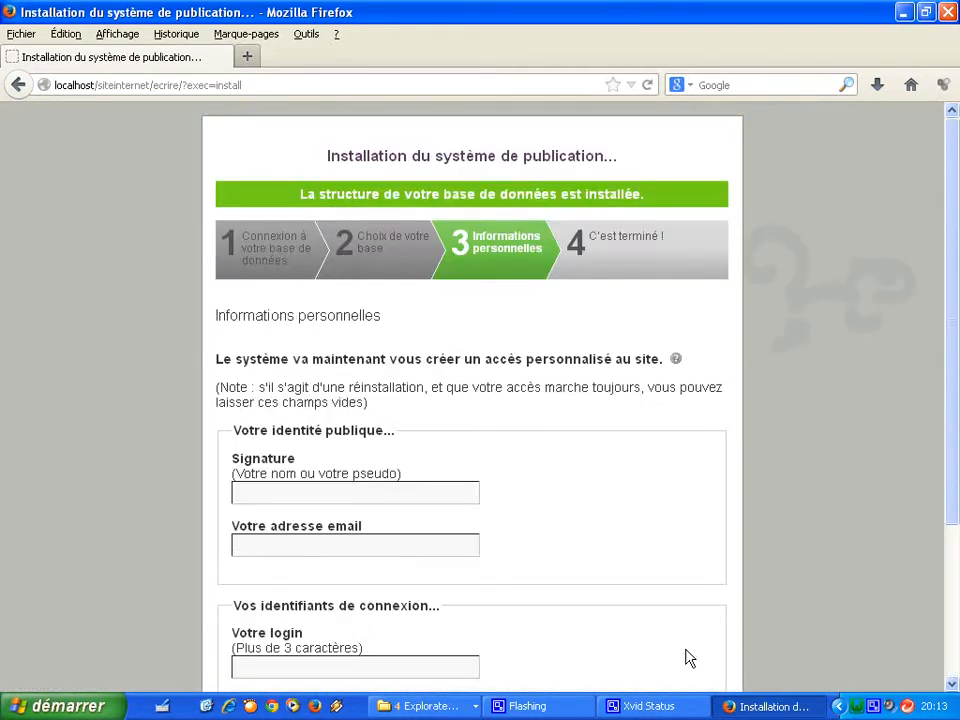
# Enter the administrator's public signature.
pyautogui.moveTo(951, 381); pyautogui.dragTo(950, 484)
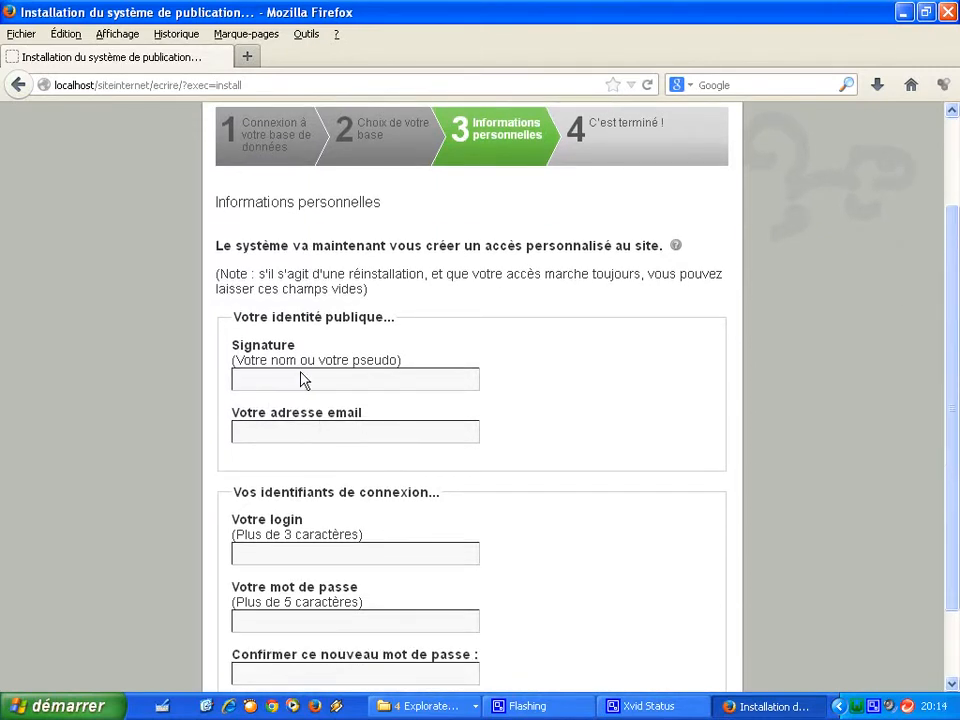
pyautogui.click(304, 381)
pyautogui.write('julian')
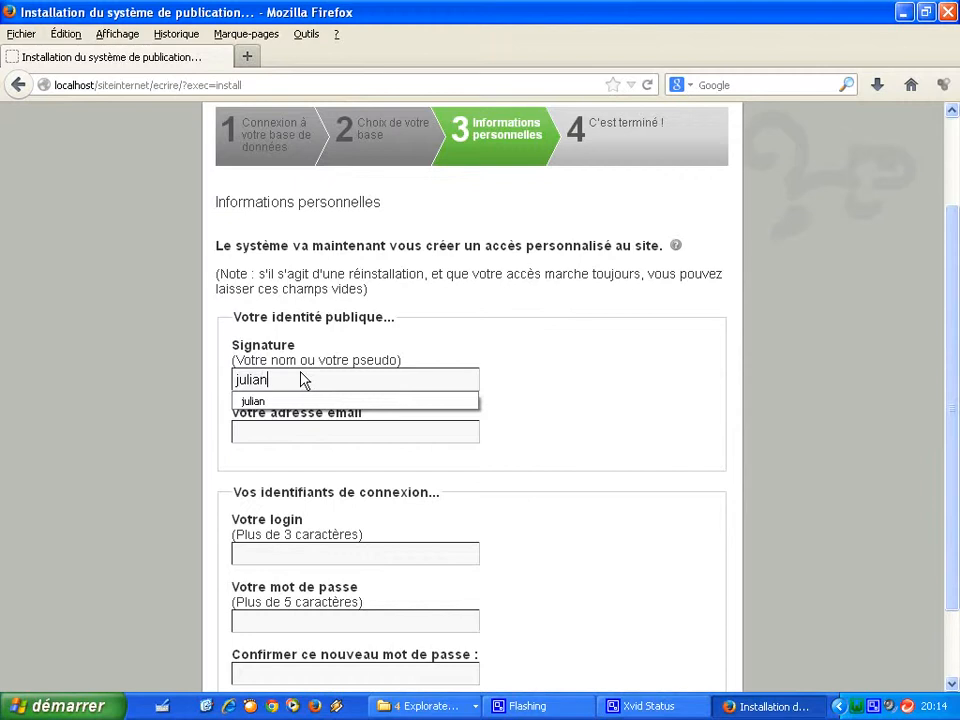
pyautogui.click(296, 404)
pyautogui.doubleClick(290, 414)
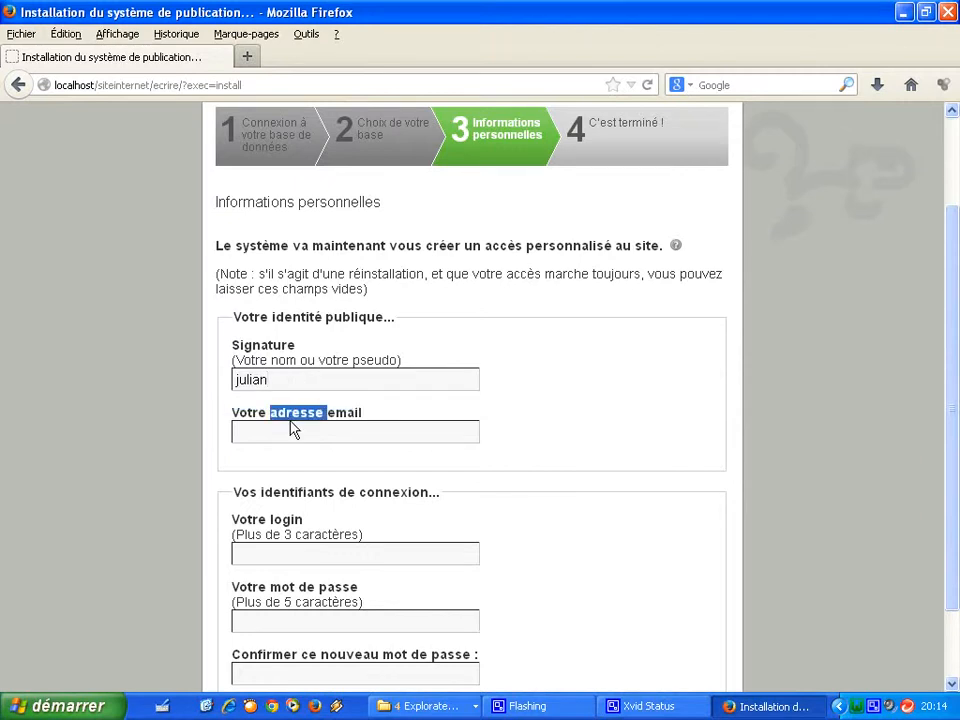
pyautogui.click(292, 440)
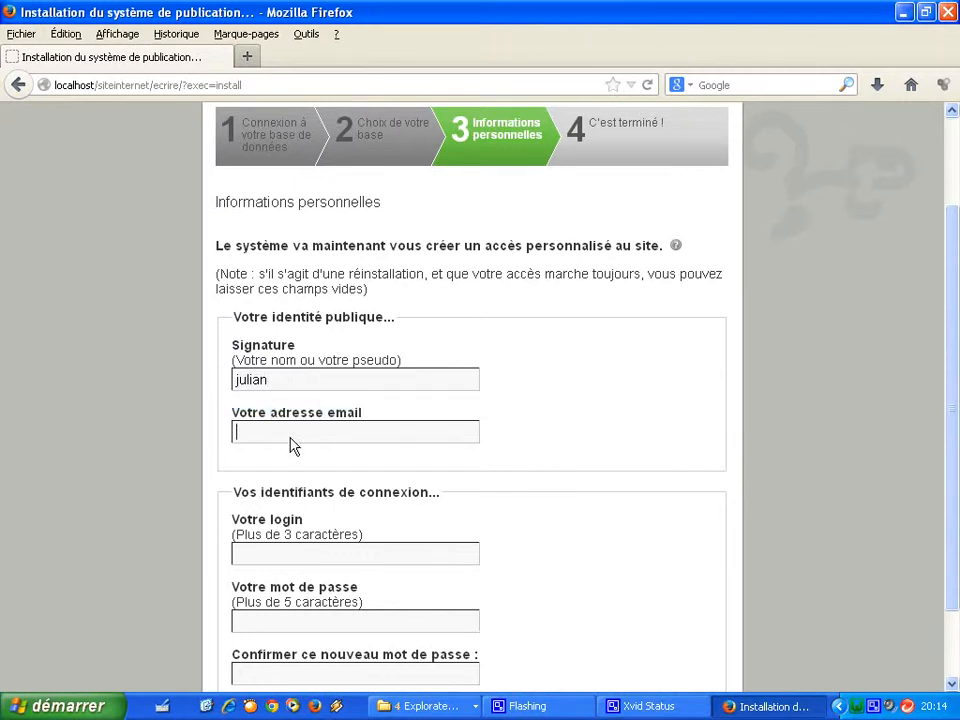
# Enter the administrator's login and password, confirm the password, and submit the account.
pyautogui.click(280, 558)
pyautogui.write('julian')
pyautogui.press('Tab')
pyautogui.write('•••••••')
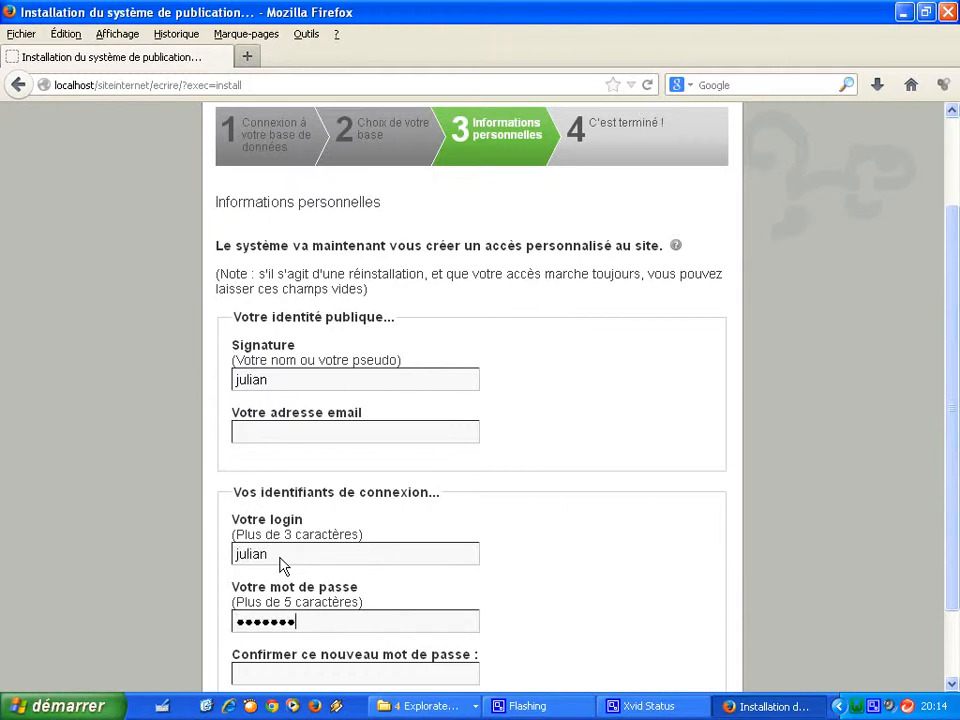
pyautogui.write('•')
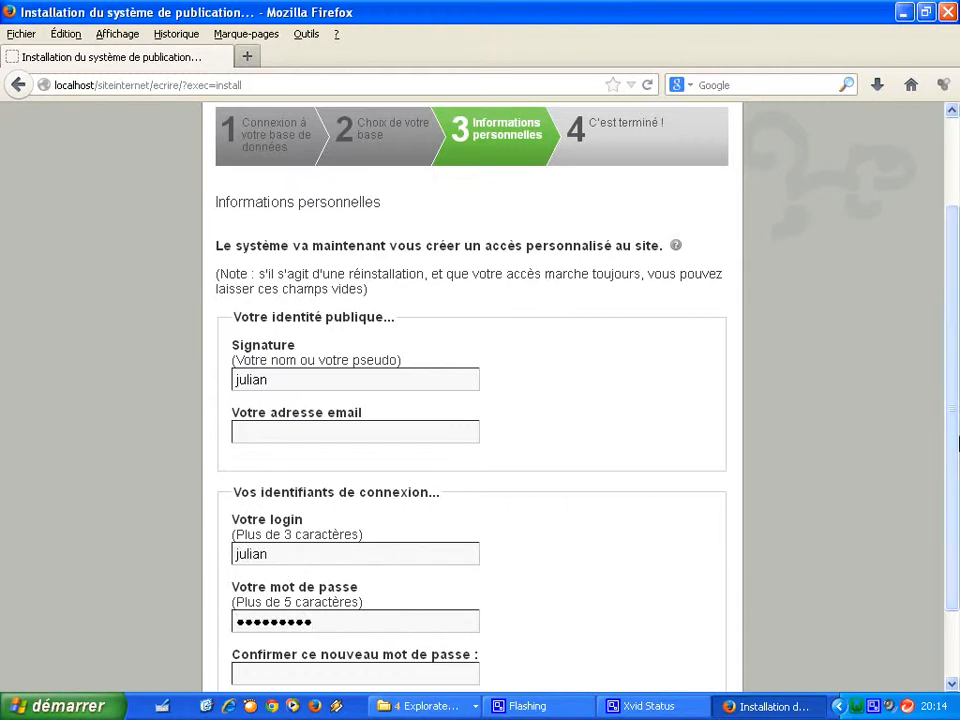
pyautogui.moveTo(955, 425); pyautogui.dragTo(949, 521)
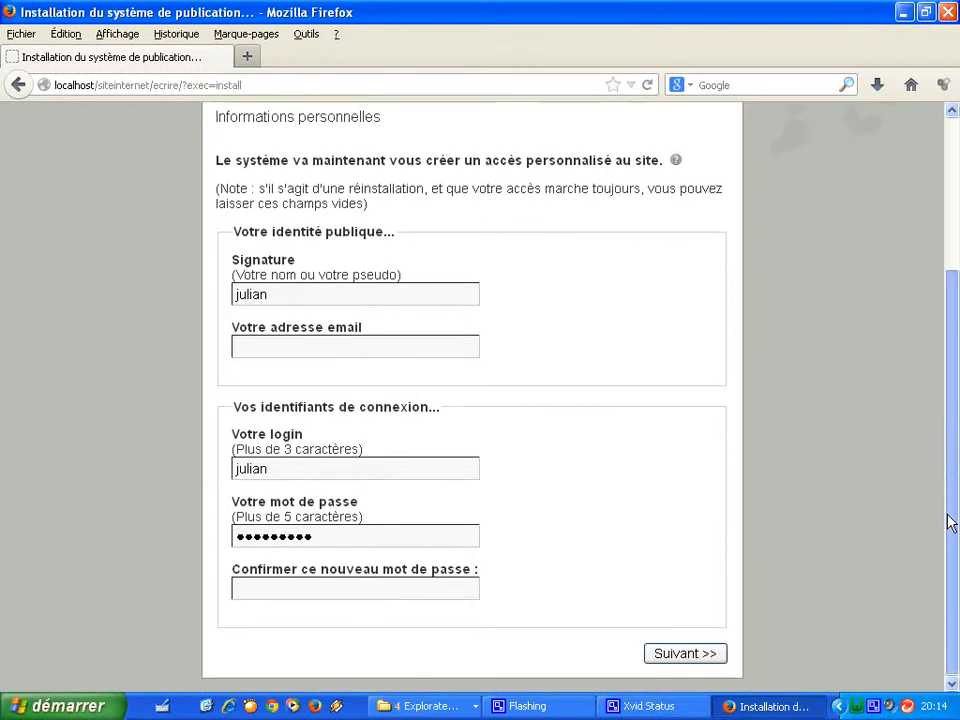
pyautogui.click(285, 590)
pyautogui.write('•••••••••')
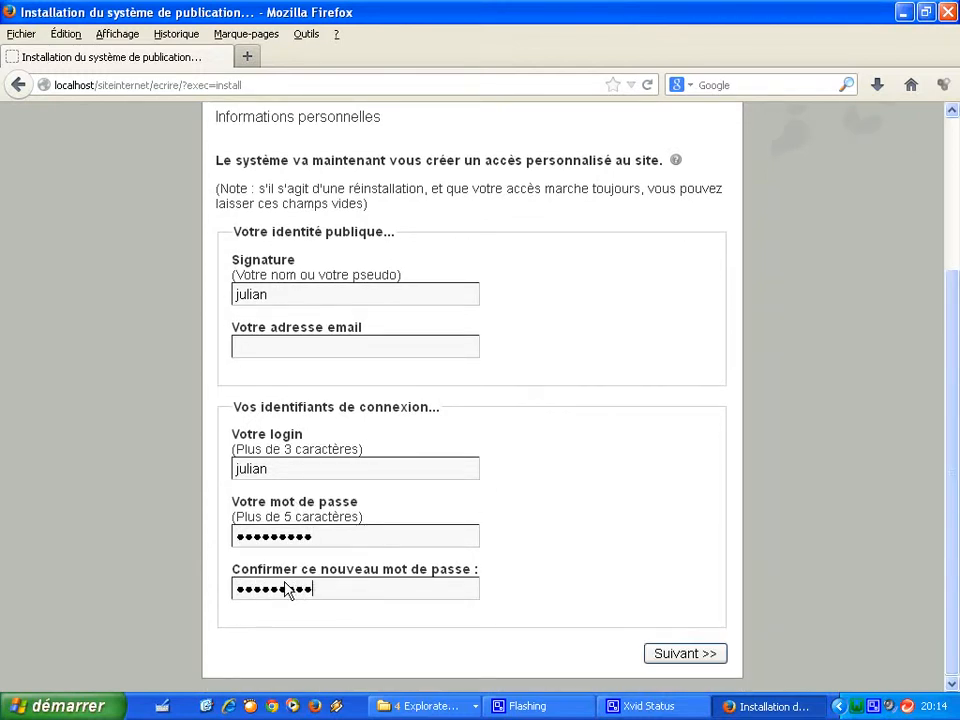
pyautogui.click(687, 664)
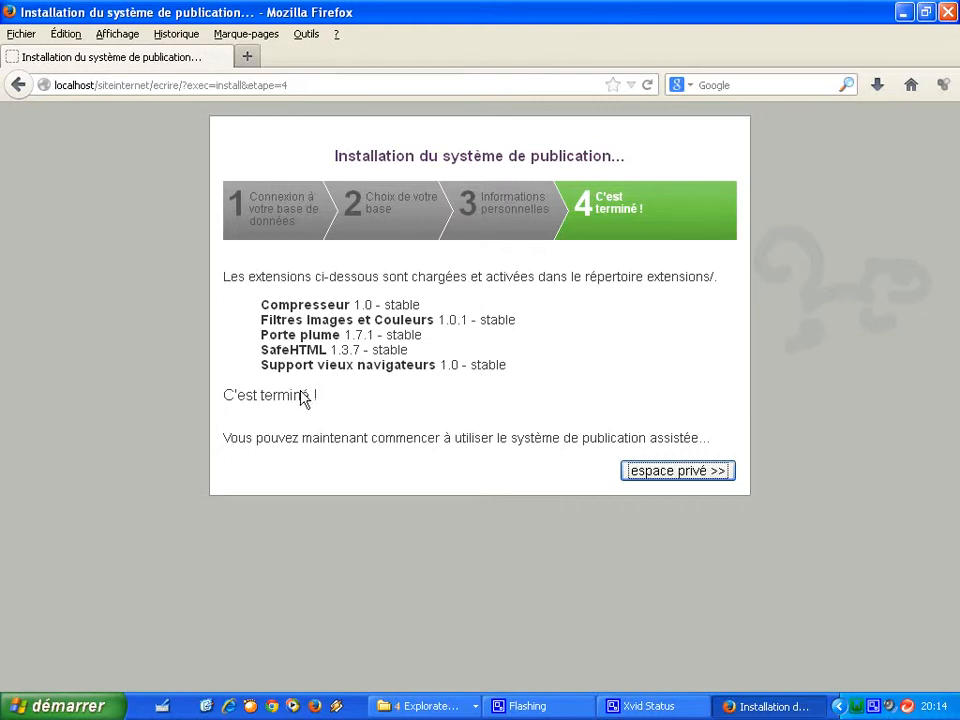
# Enter the espace privé from the C'est terminé ! page.
pyautogui.click(665, 477)
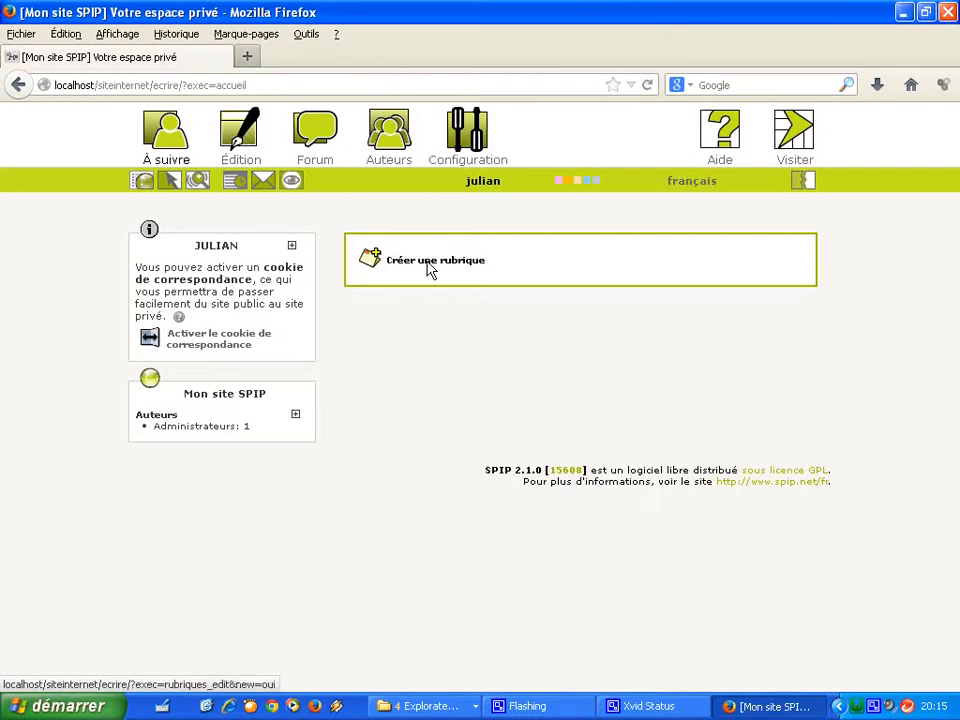
# Create and save a new rubrique titled escalade.
pyautogui.click(430, 268)
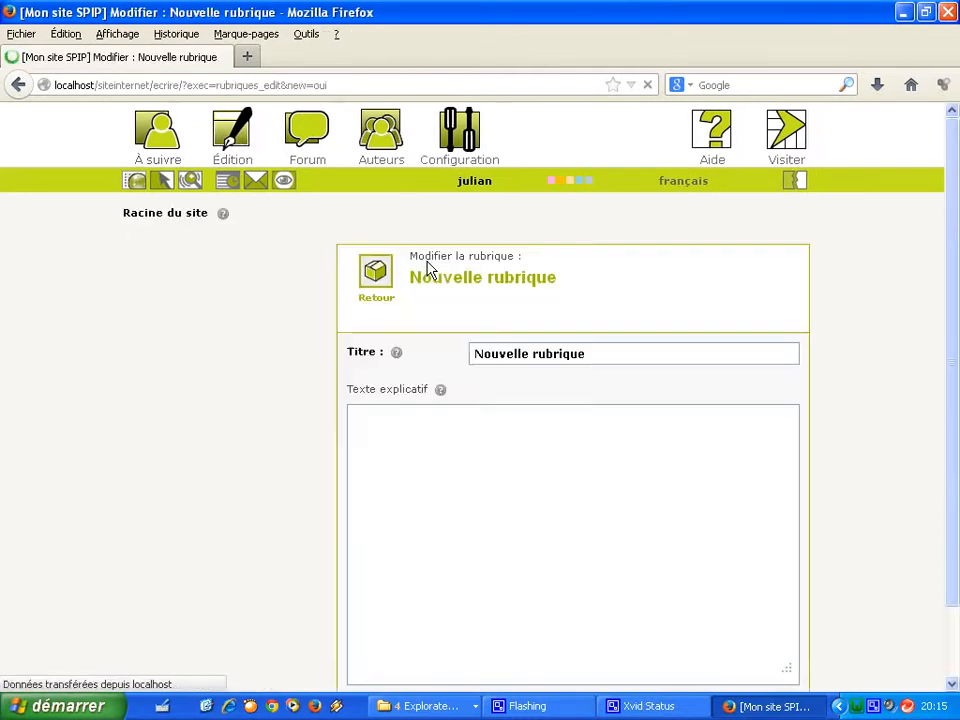
pyautogui.click(619, 367)
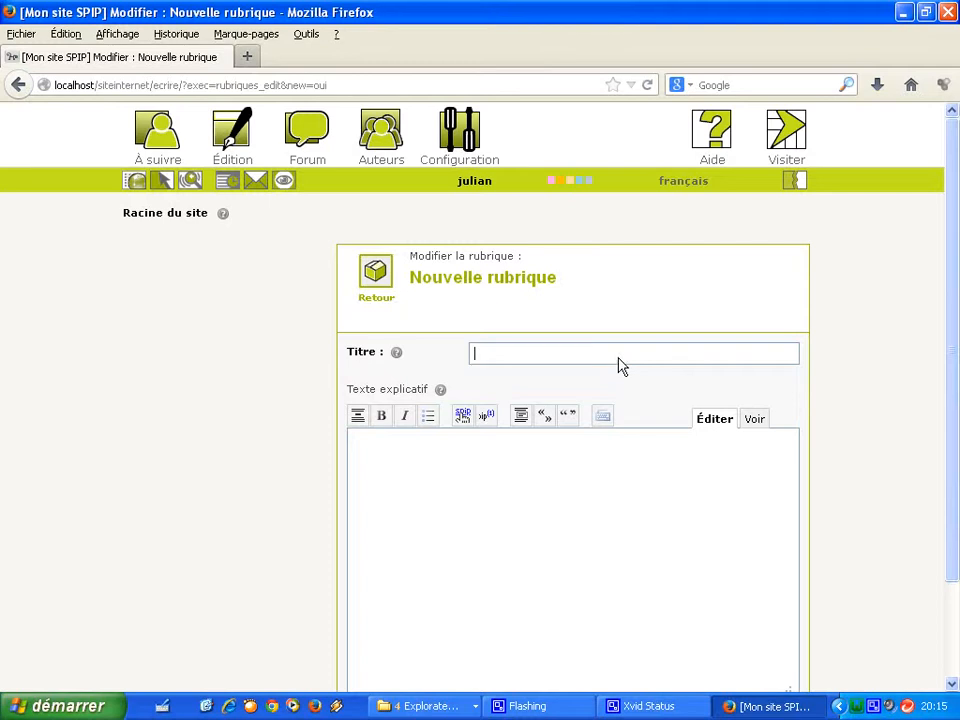
pyautogui.write('escalade')
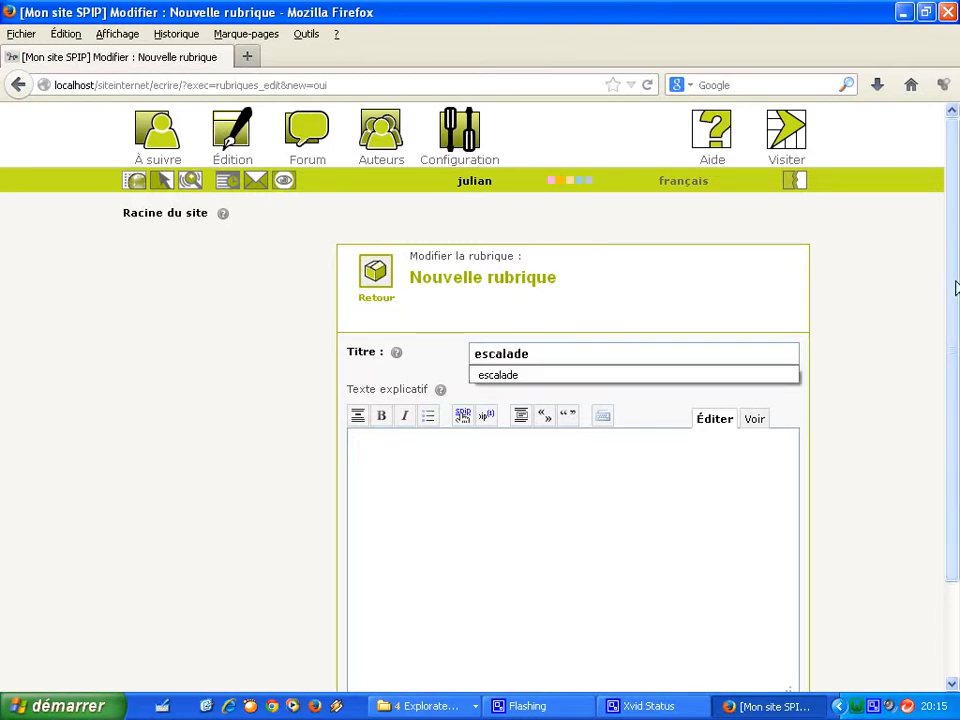
pyautogui.moveTo(955, 283); pyautogui.dragTo(945, 413)
pyautogui.click(760, 643)
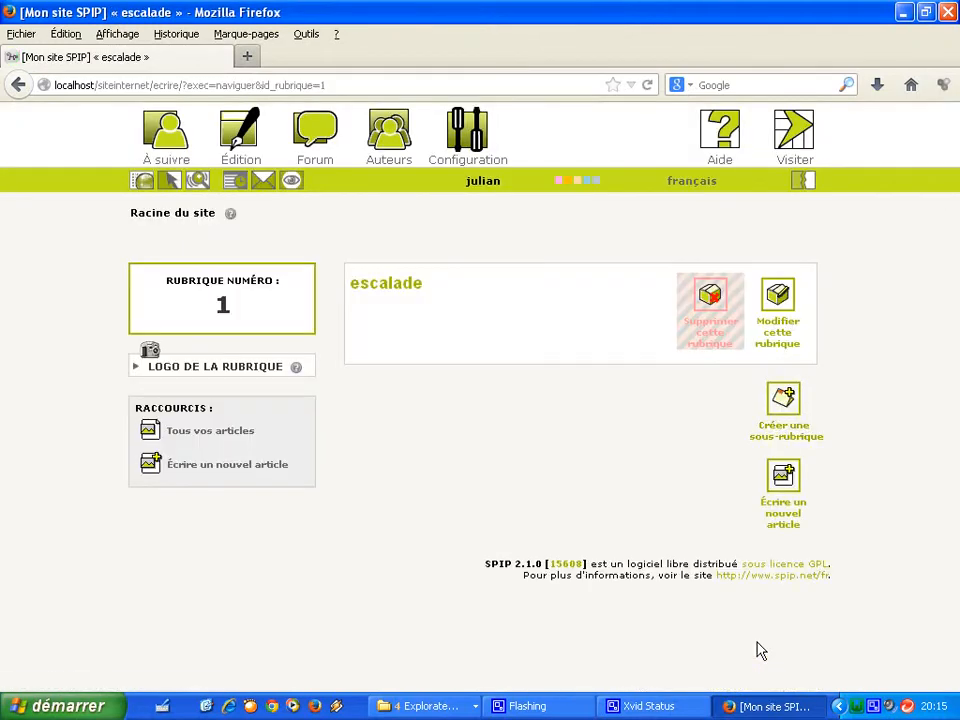
# Write and save the article falaises in escalade with its two pasted climbing paragraphs.
pyautogui.click(772, 492)
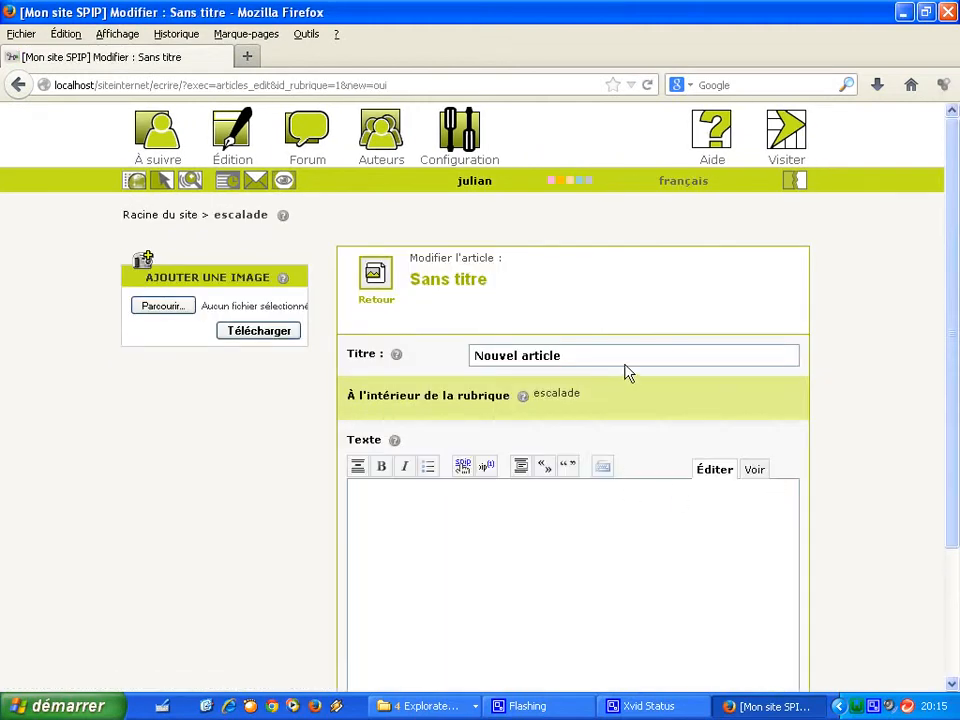
pyautogui.click(489, 350)
pyautogui.write('fa')
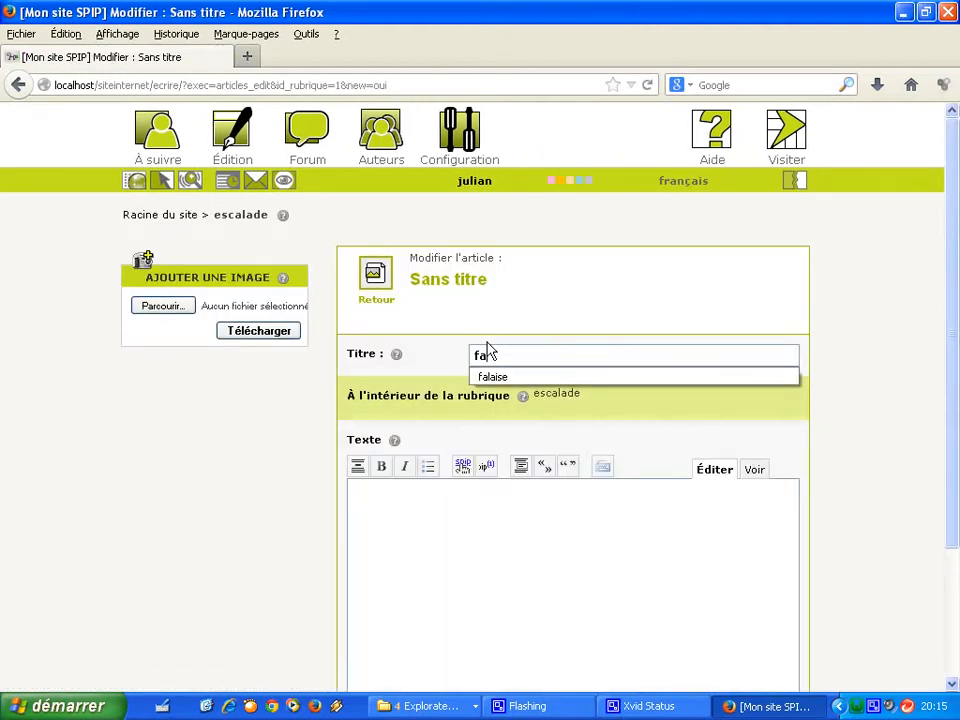
pyautogui.write('laises')
pyautogui.moveTo(481, 352); pyautogui.dragTo(499, 559)
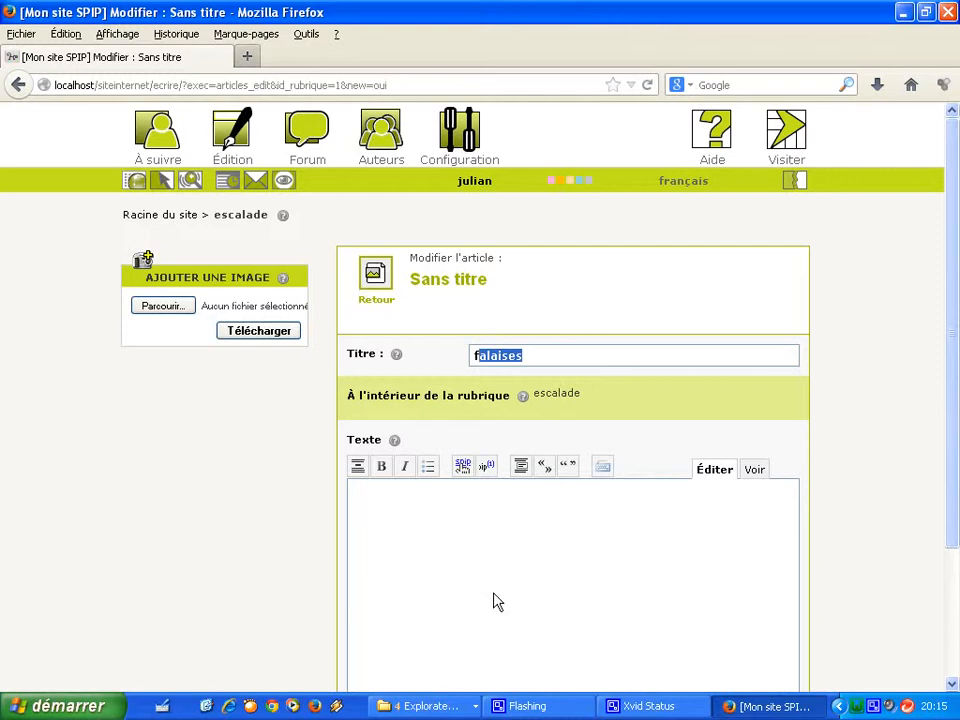
pyautogui.click(497, 601)
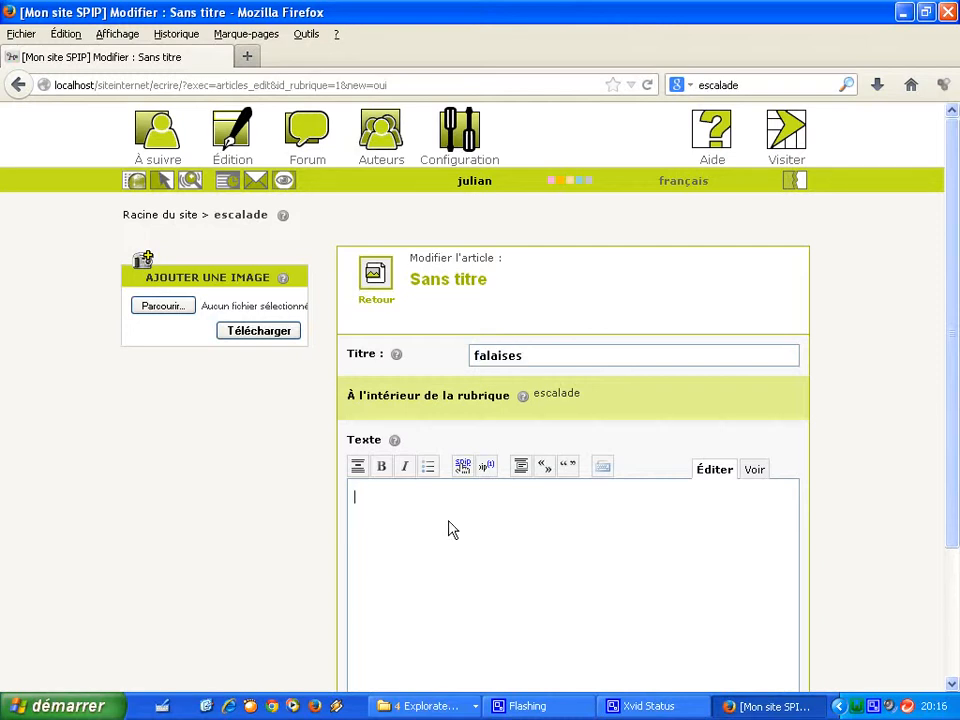
pyautogui.write("L'escalade, parfois appelé varappeNote 1 ou grimpe, est un sport consistant à se déplacer le long d'une paroi pour atteindre le haut d'un relief ou d'une structure artificielle, par un cheminement appelé voie et avec ou sans aide de matériel. Le terrain de jeu du grimpeur va des blocs de faible hauteur aux parois de plusieurs centaines de mètres en passant par les murs d'escalade.  Cette discipline se créée progressivement au XIXe siècle dans les courses des premiers alpinistes vers les grands sommets, avant de se démocratiser au siècle suivant, devenant populaire dès la fin des années 1970. Les premières compétitions officielles sont organisées en 1988 par")
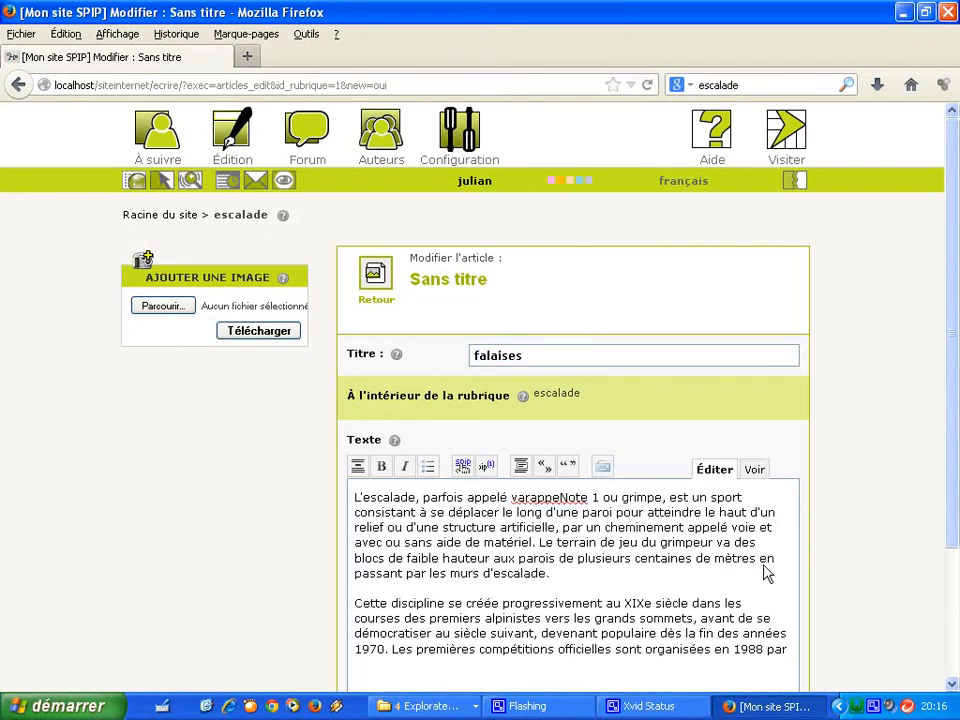
pyautogui.moveTo(952, 412); pyautogui.dragTo(956, 573)
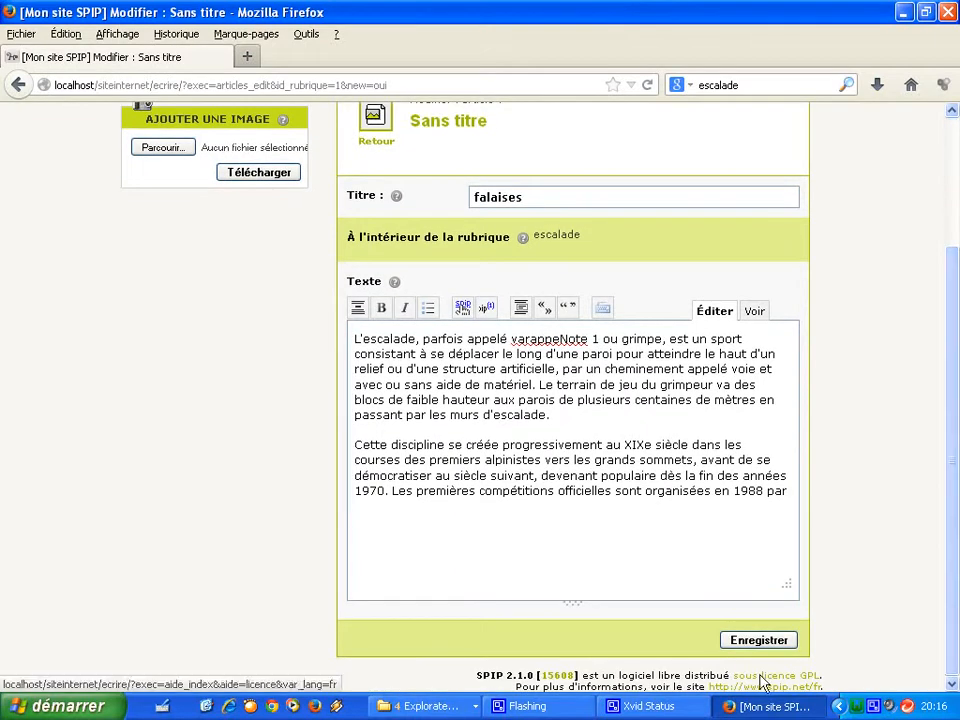
pyautogui.click(759, 642)
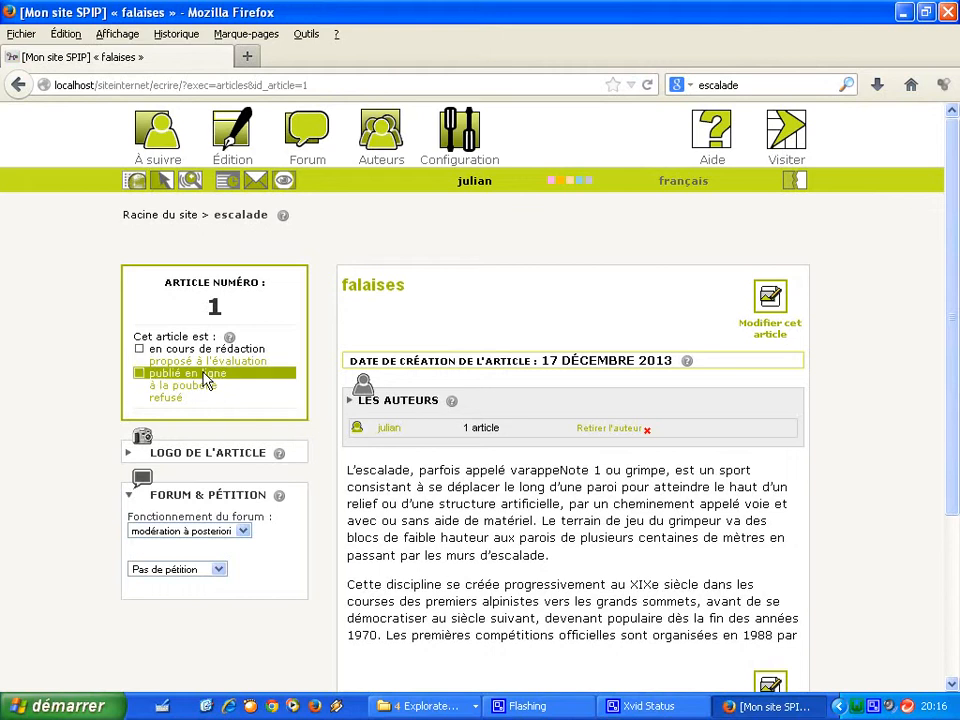
# Set falaises to publié en ligne and show its 17 décembre 2013 publication date.
pyautogui.click(207, 378)
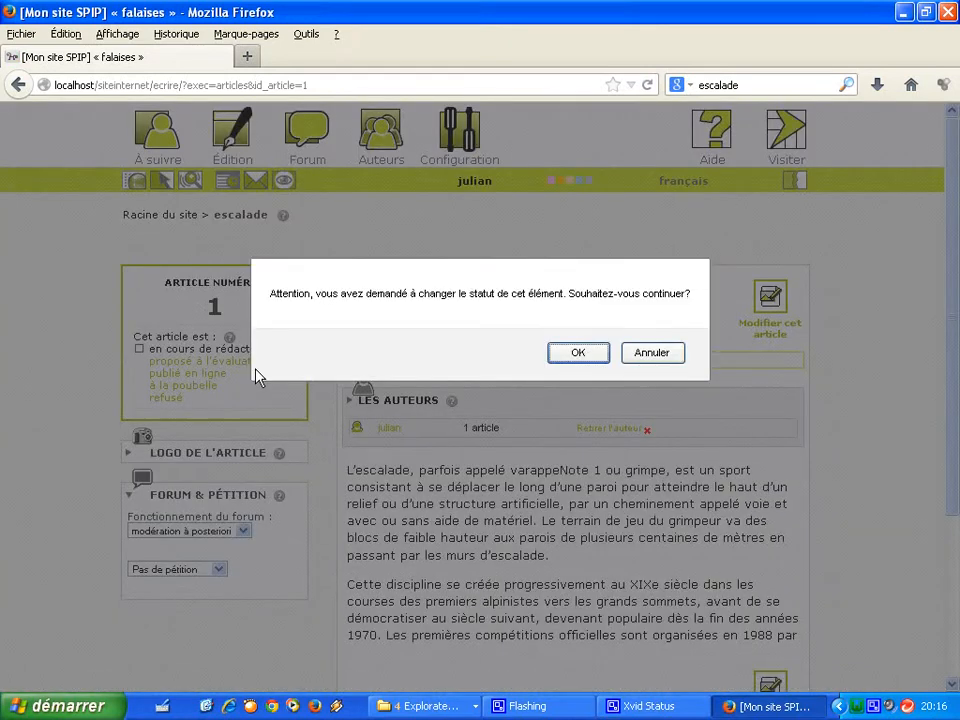
pyautogui.click(578, 353)
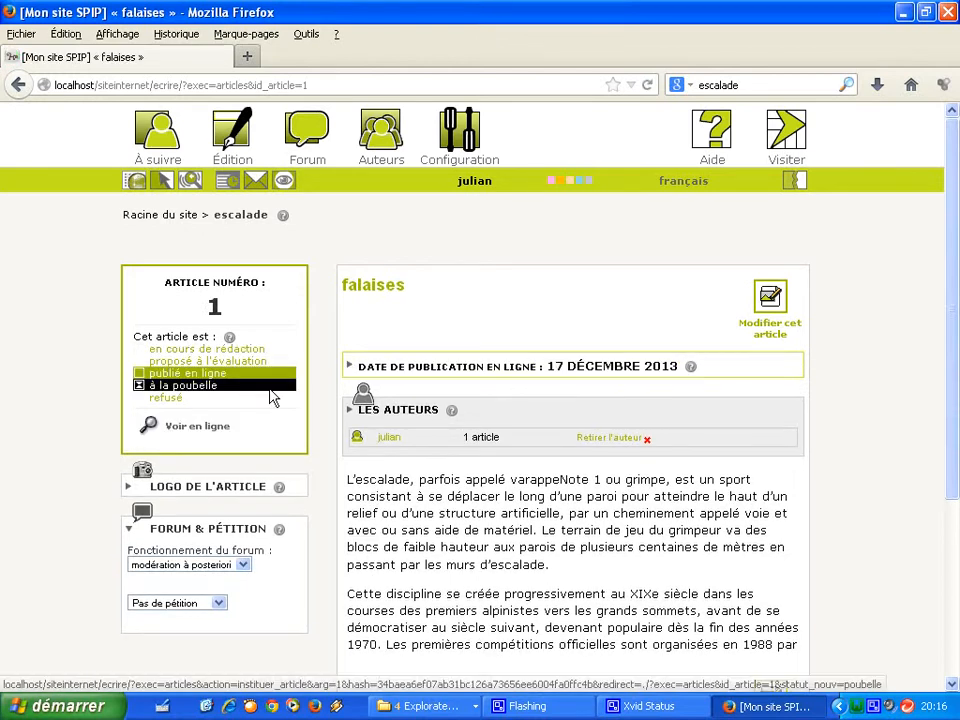
pyautogui.click(515, 366)
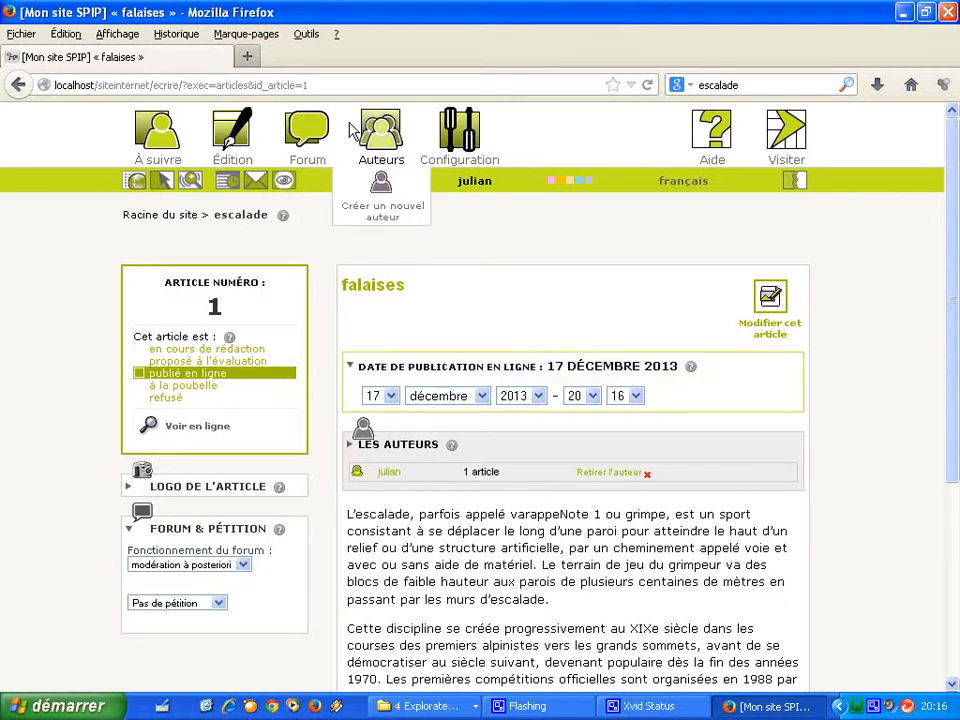
# Start a new article in escalade titled 'danger' with the climbing text pasted as its body.
pyautogui.click(245, 217)
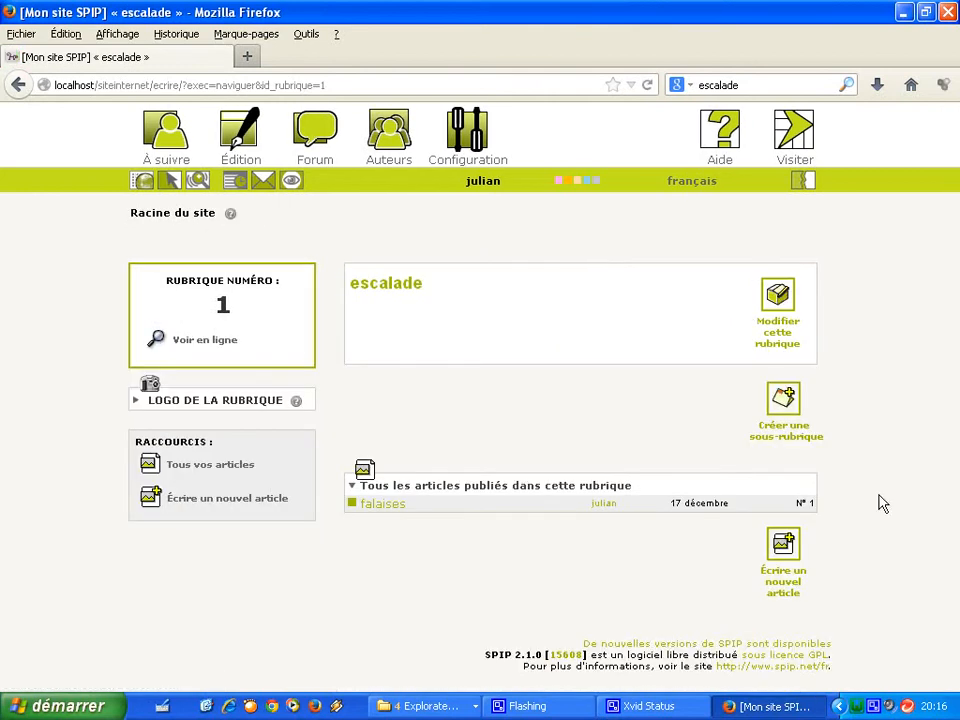
pyautogui.click(786, 550)
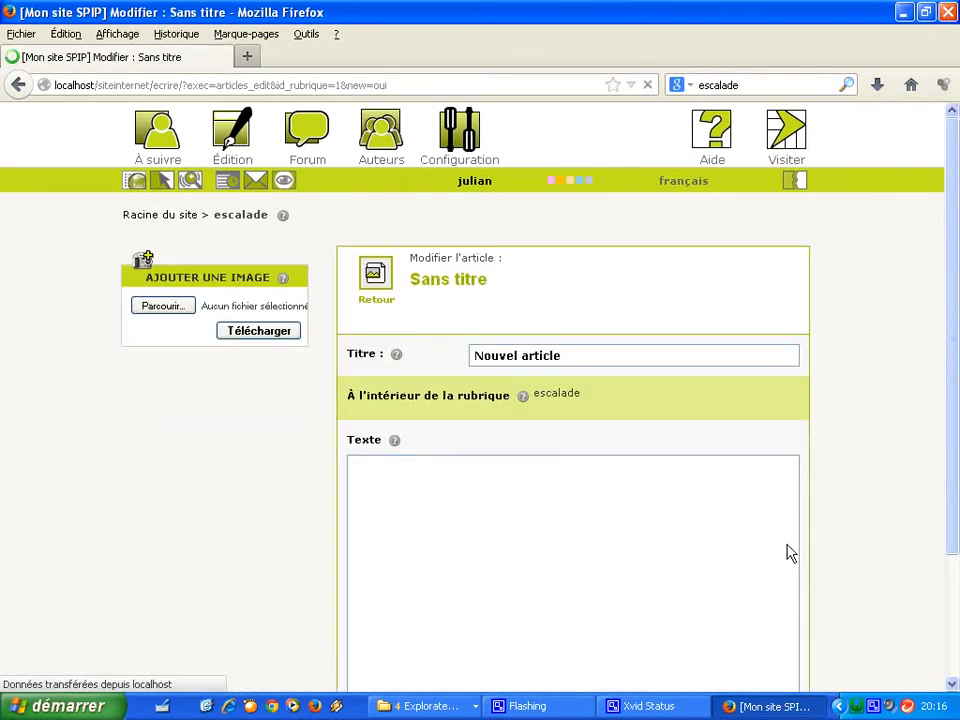
pyautogui.click(593, 366)
pyautogui.write('danger')
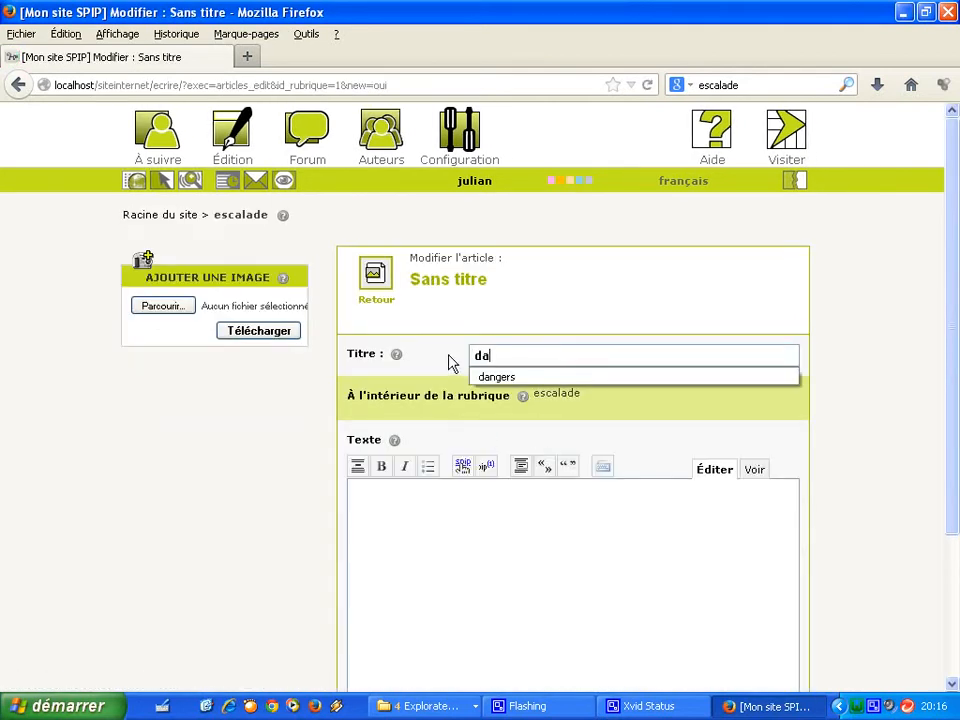
pyautogui.click(472, 508)
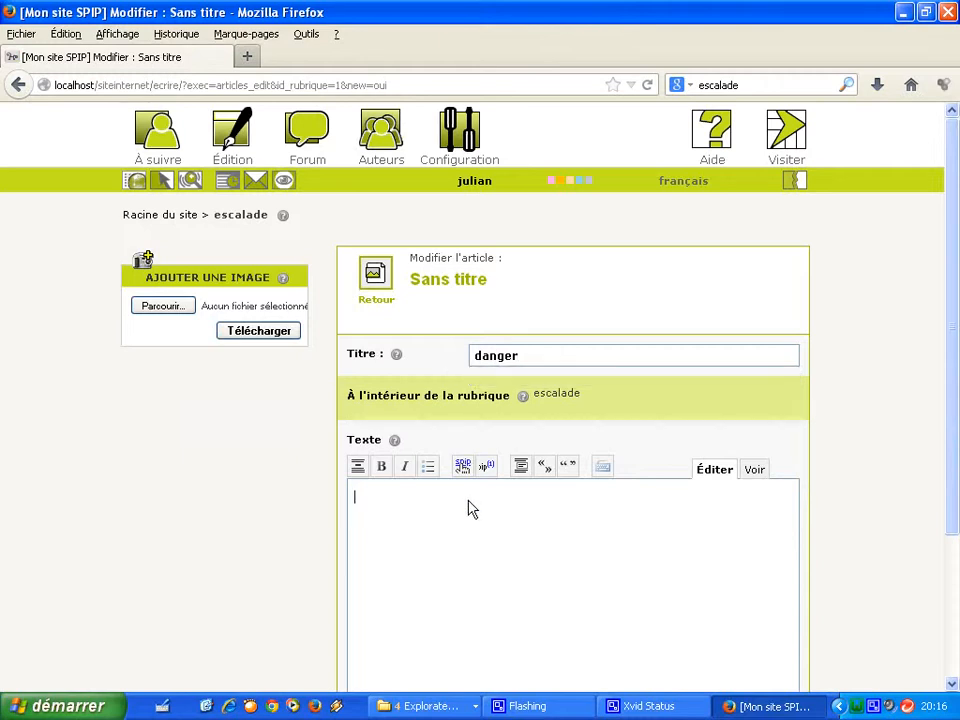
pyautogui.hotkey('ctrl', 'v')
# Save the danger article, publish it online, and return to the site root.
pyautogui.scroll(-3, 948, 360)
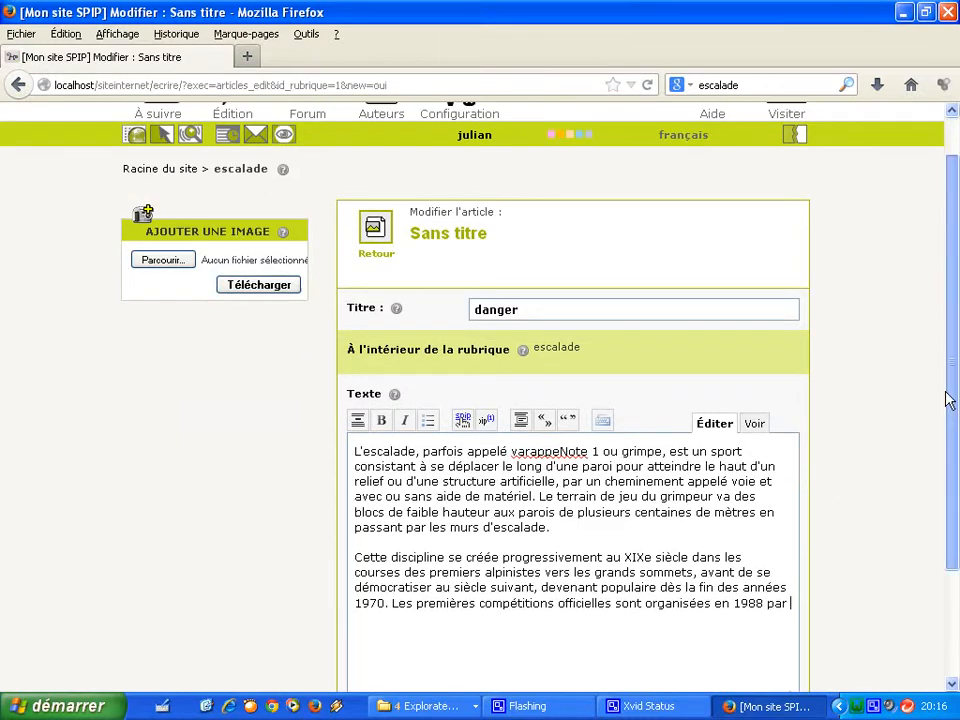
pyautogui.click(759, 618)
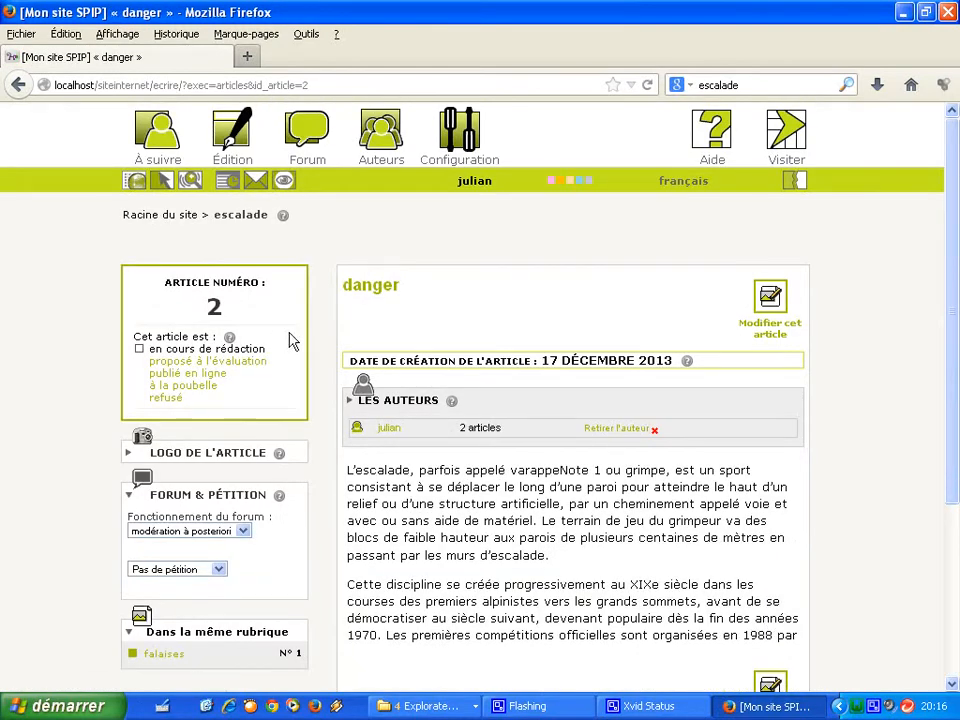
pyautogui.click(165, 376)
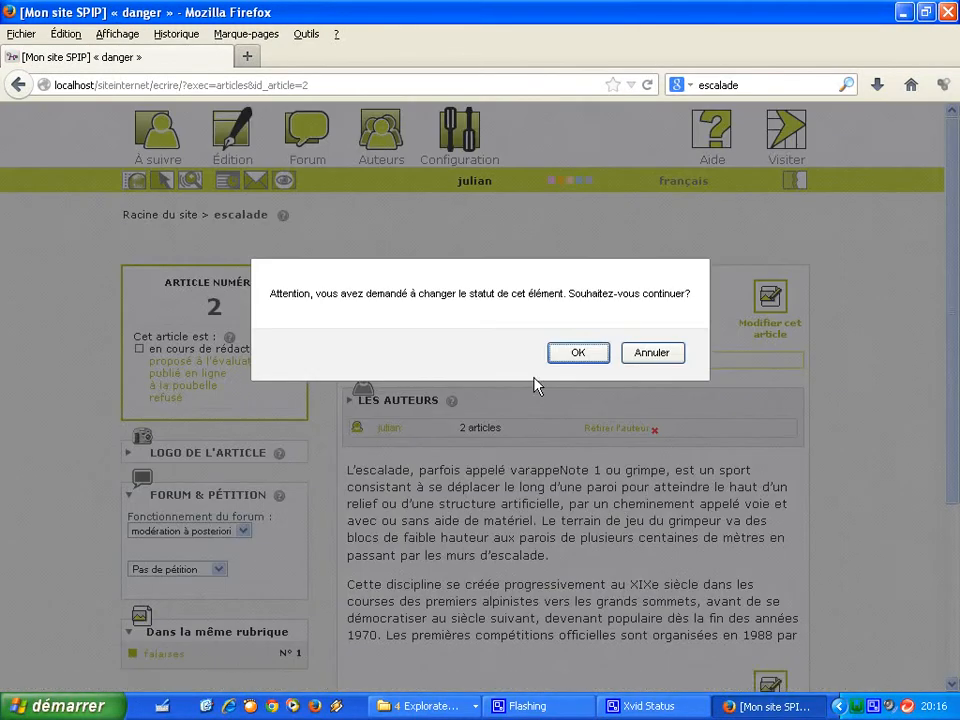
pyautogui.click(575, 353)
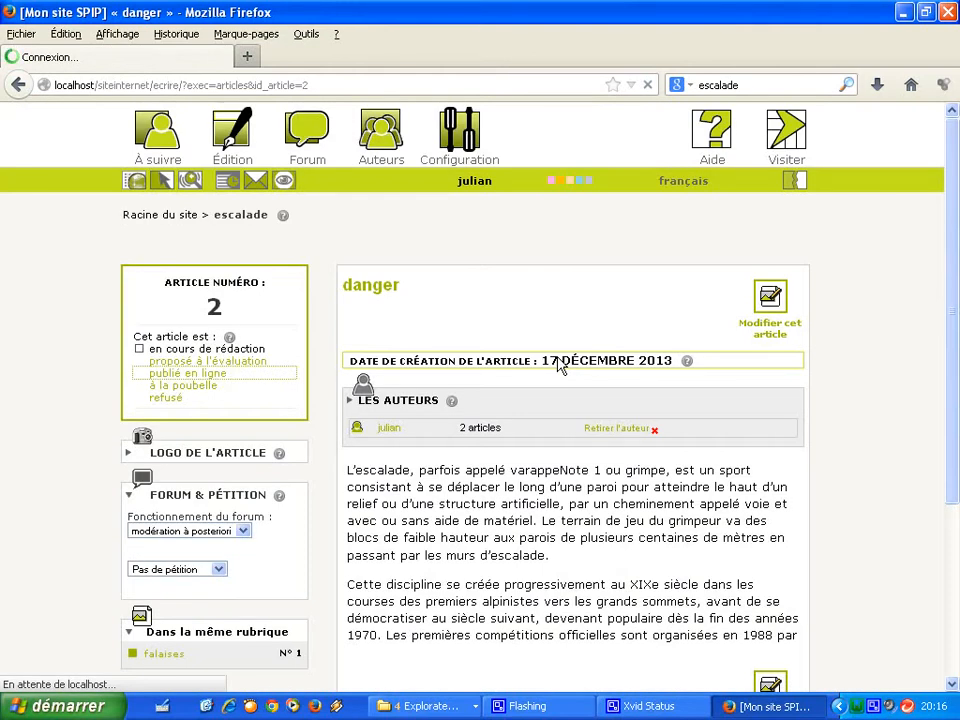
pyautogui.moveTo(232, 143)
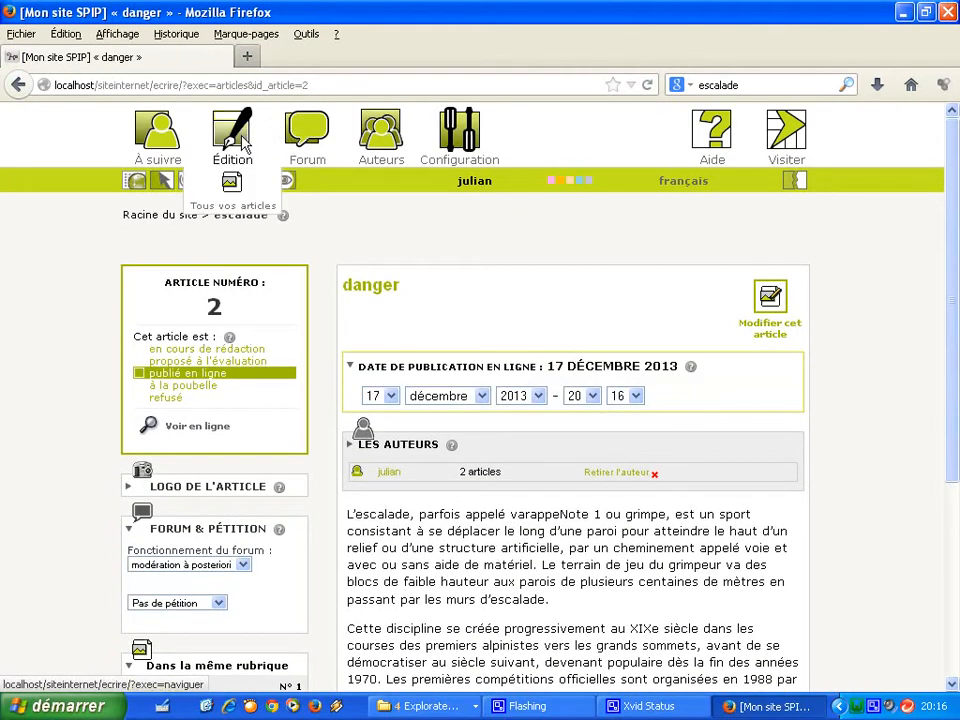
pyautogui.click(143, 222)
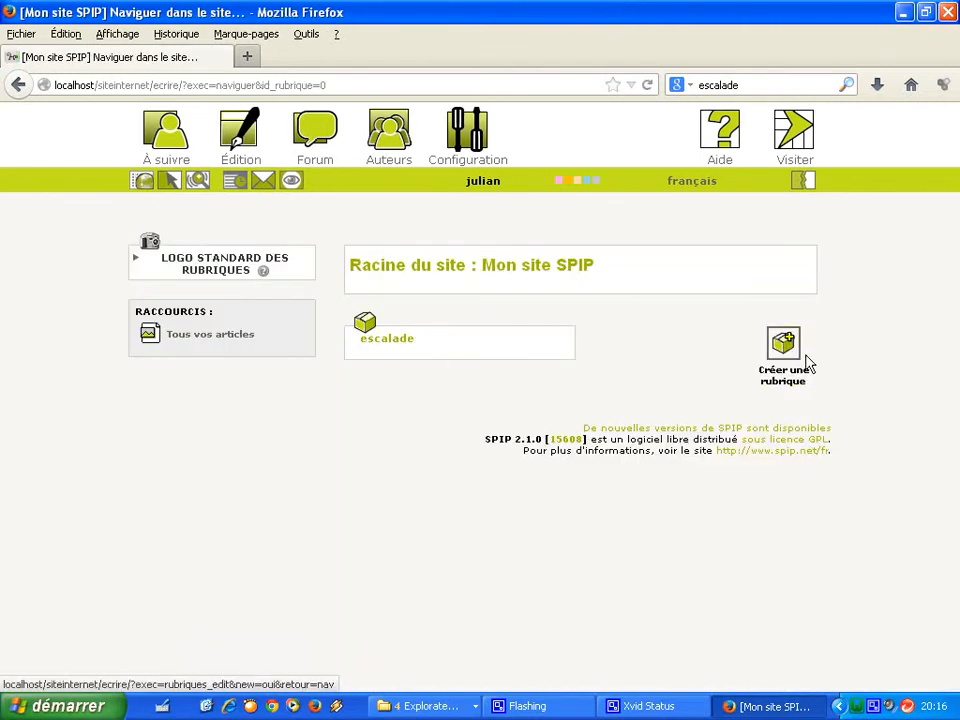
# Create and save a new rubrique titled 'parapente' at the site root.
pyautogui.click(808, 365)
pyautogui.tripleClick(767, 362)
pyautogui.press('BackSpace')
pyautogui.write('parapente')
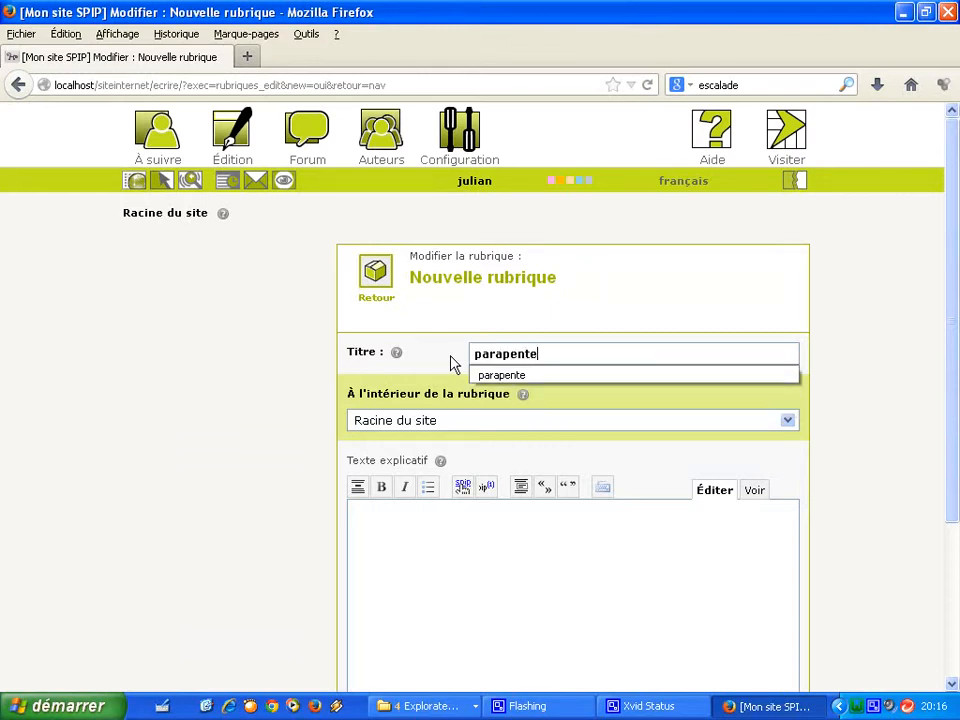
pyautogui.click(476, 534)
pyautogui.click(957, 549)
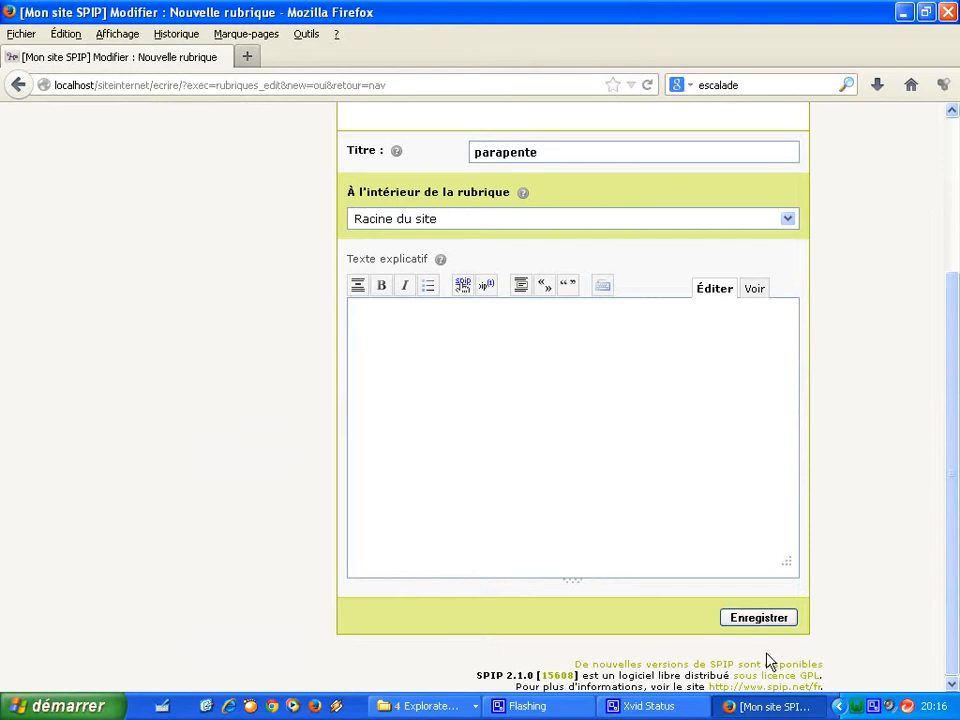
pyautogui.click(769, 621)
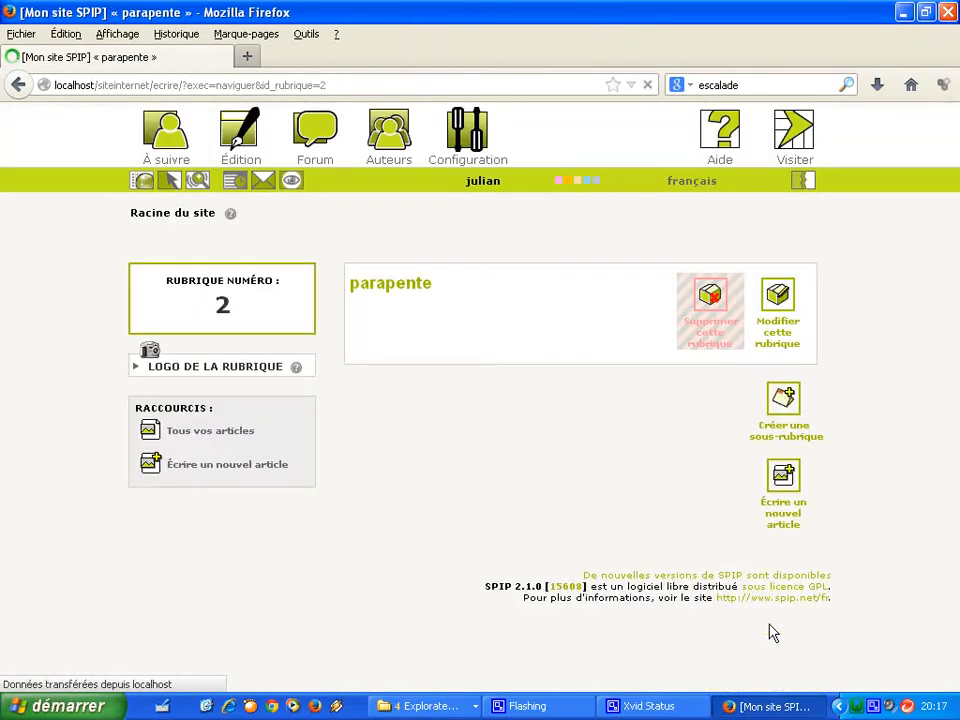
# Start a new article in parapente titled 'para1' with the climbing text as its body.
pyautogui.click(781, 480)
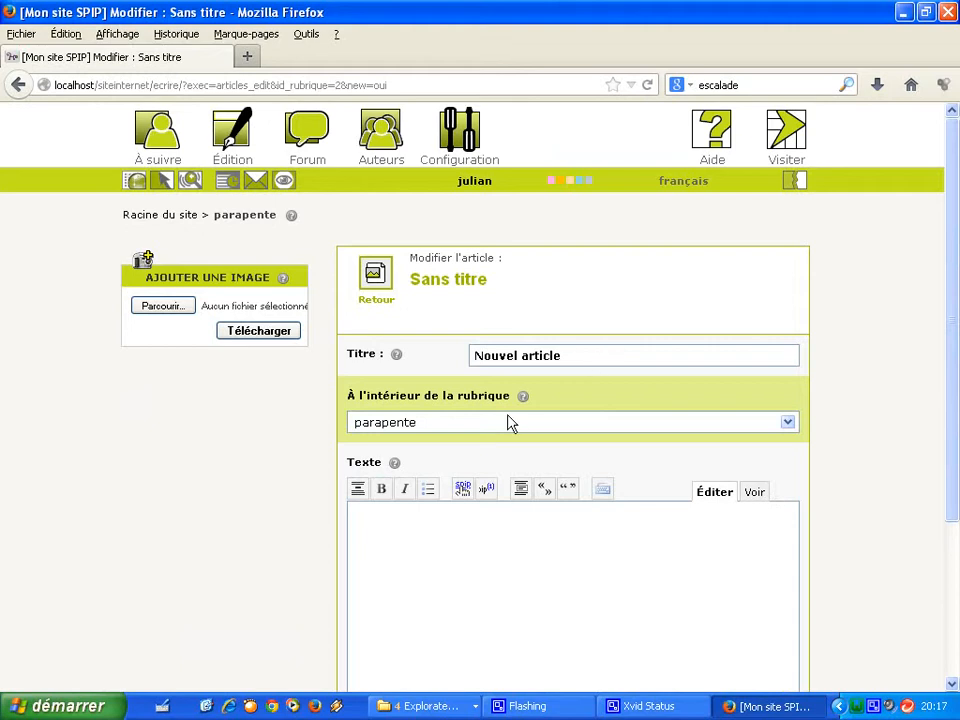
pyautogui.click(579, 362)
pyautogui.write('pa')
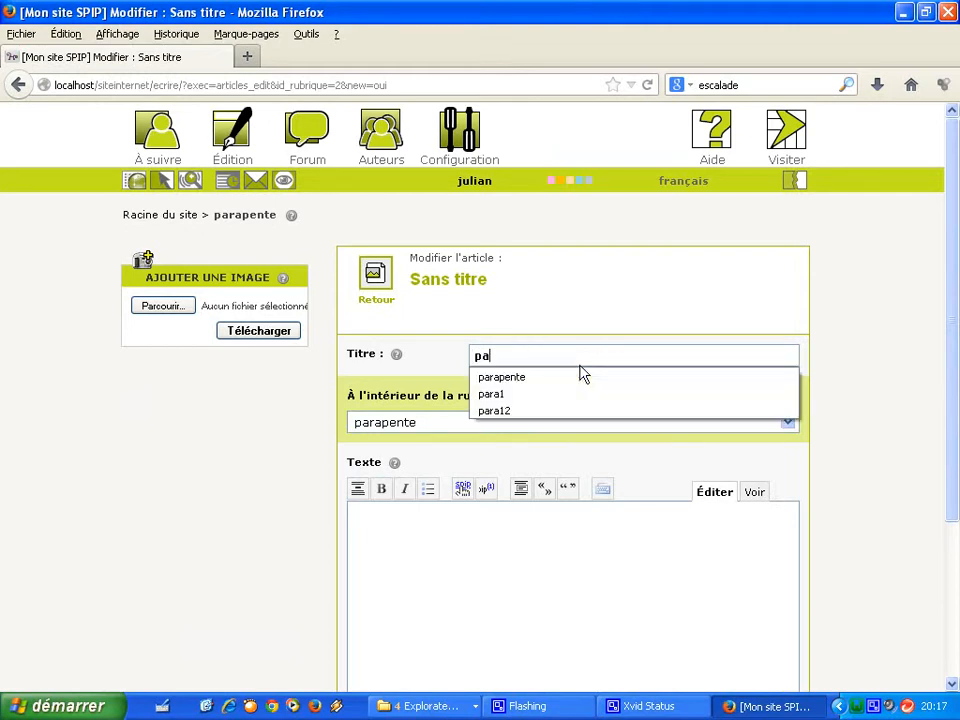
pyautogui.click(578, 394)
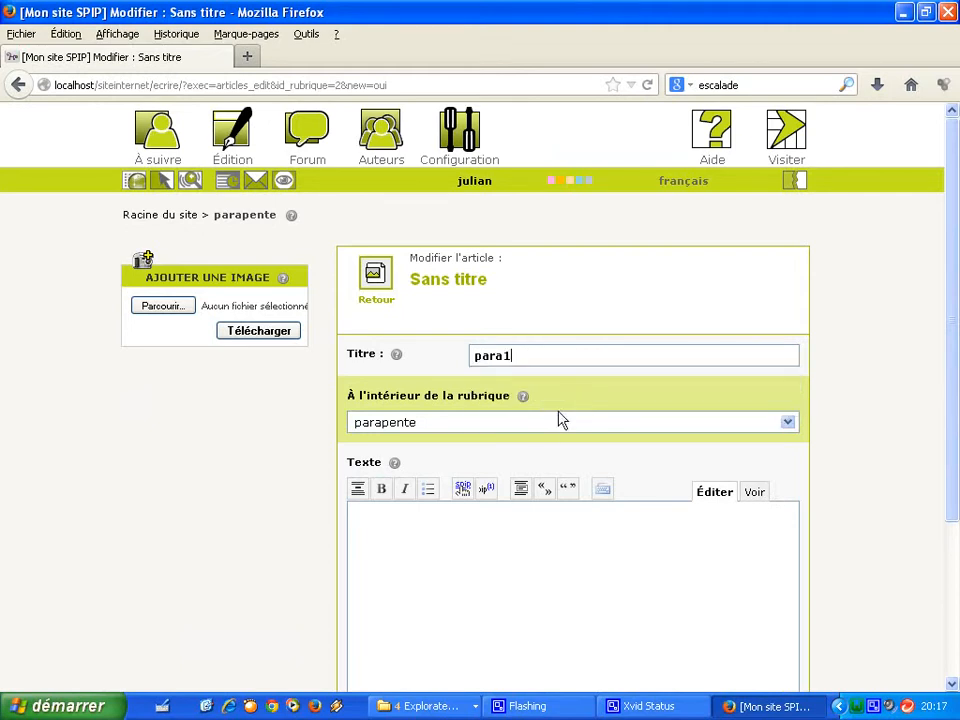
pyautogui.click(466, 590)
pyautogui.hotkey('ctrl', 'v')
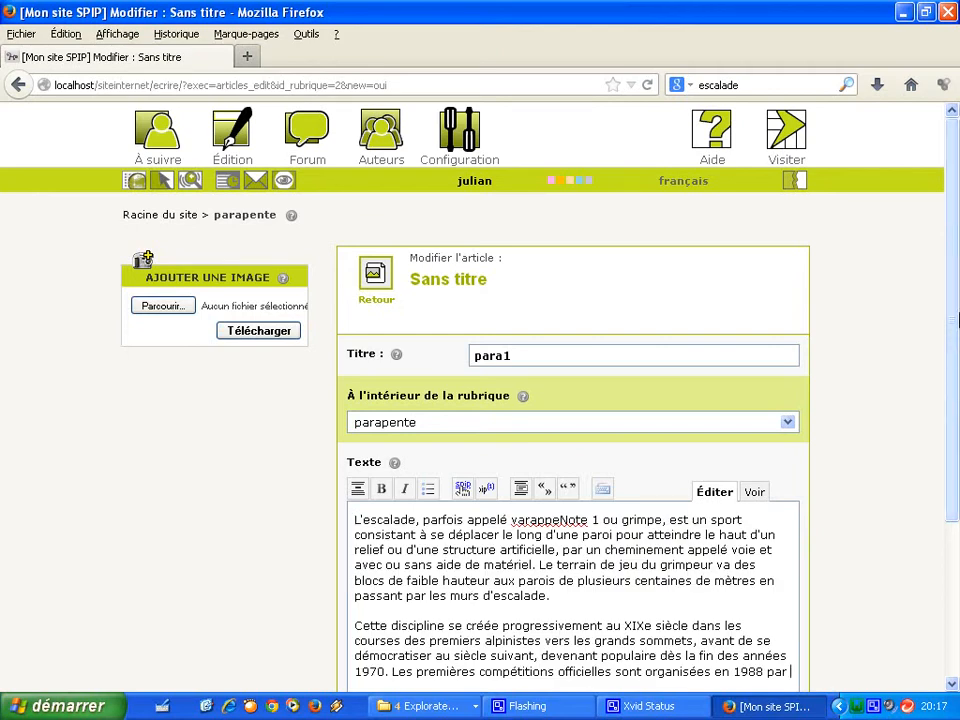
# Save para1, publish it online, and return to the parapente rubrique.
pyautogui.scroll(-4, 957, 318)
pyautogui.click(760, 619)
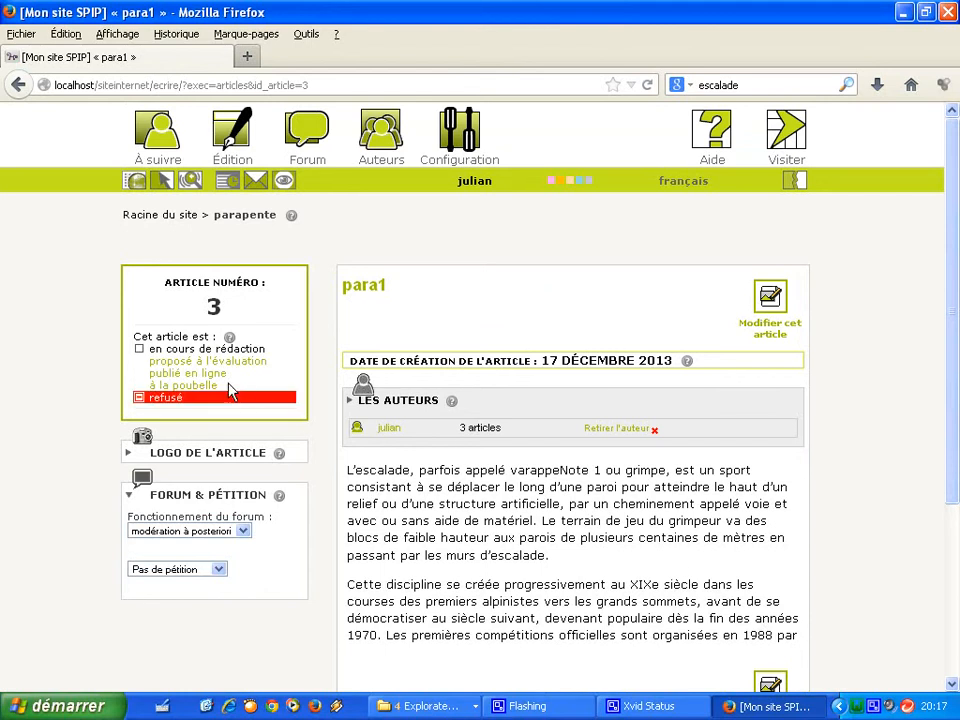
pyautogui.click(222, 376)
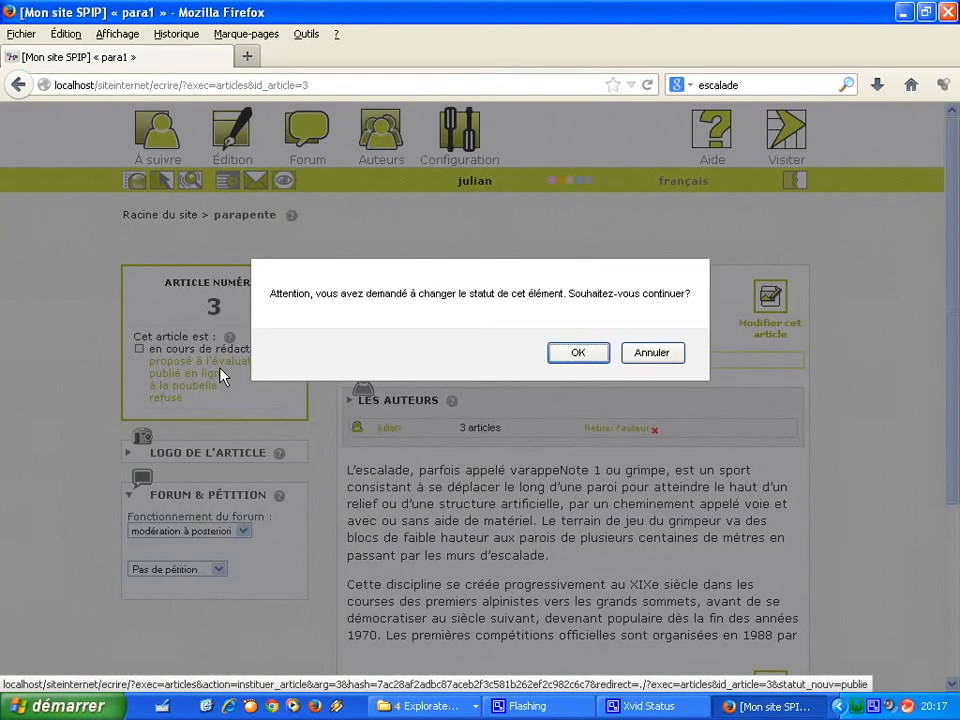
pyautogui.click(557, 357)
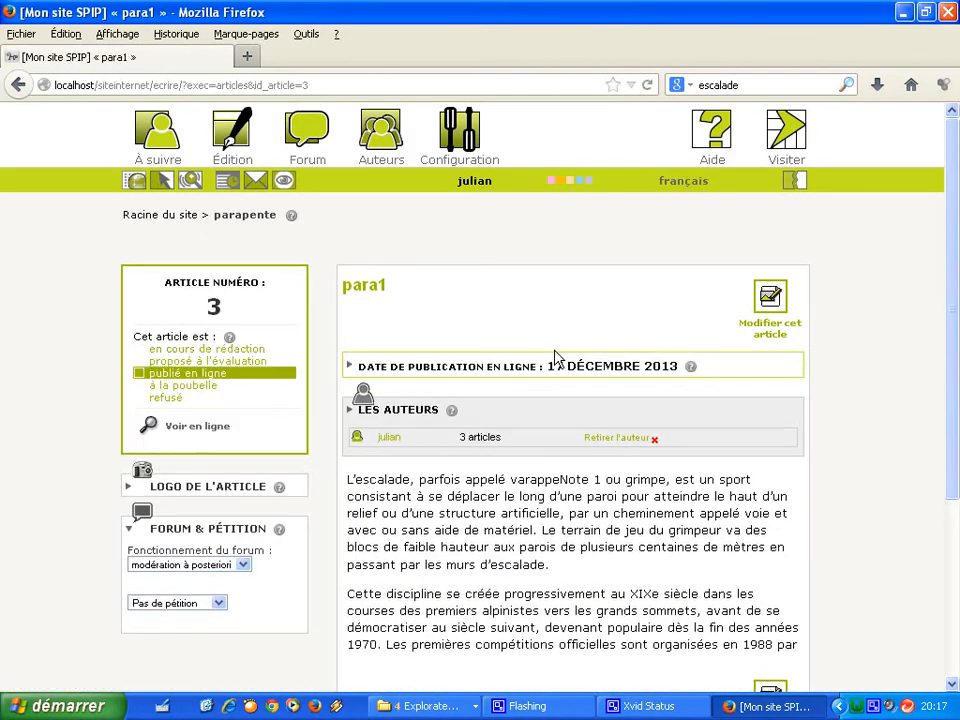
pyautogui.click(232, 219)
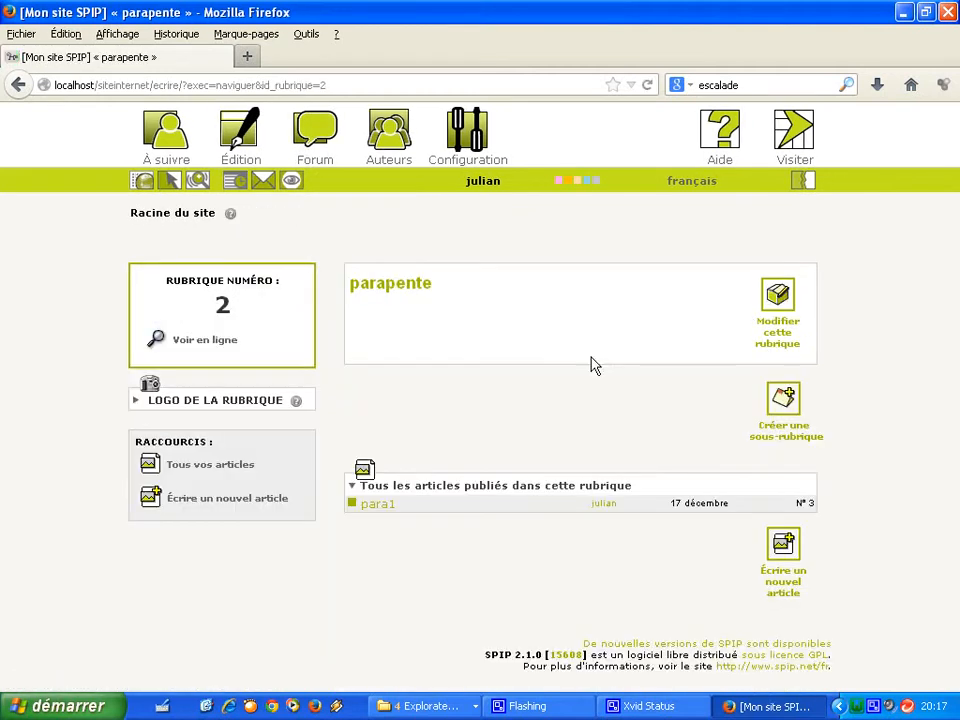
# Start another parapente article titled 'para12' with the two-paragraph climbing text as its body.
pyautogui.click(778, 566)
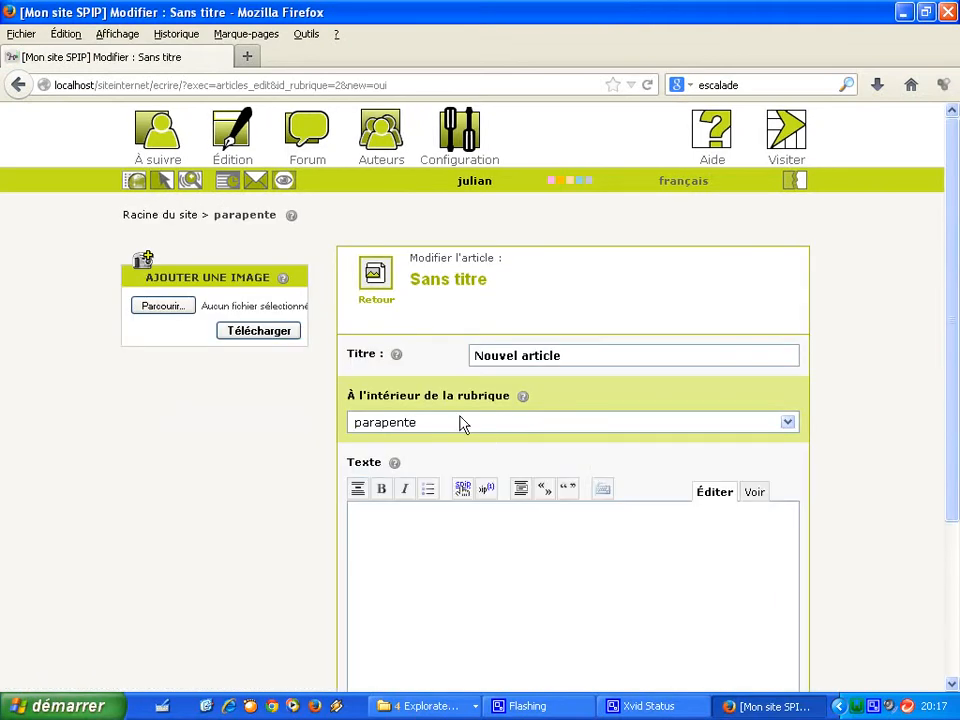
pyautogui.click(445, 425)
pyautogui.click(572, 364)
pyautogui.write('pa')
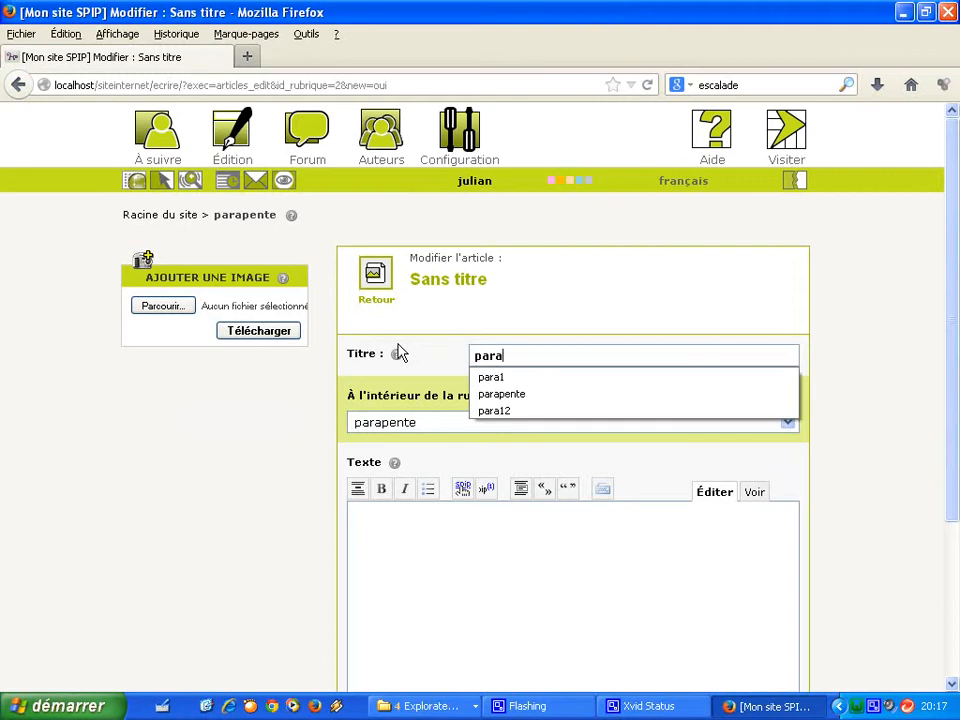
pyautogui.write('ra')
pyautogui.click(488, 411)
pyautogui.click(424, 568)
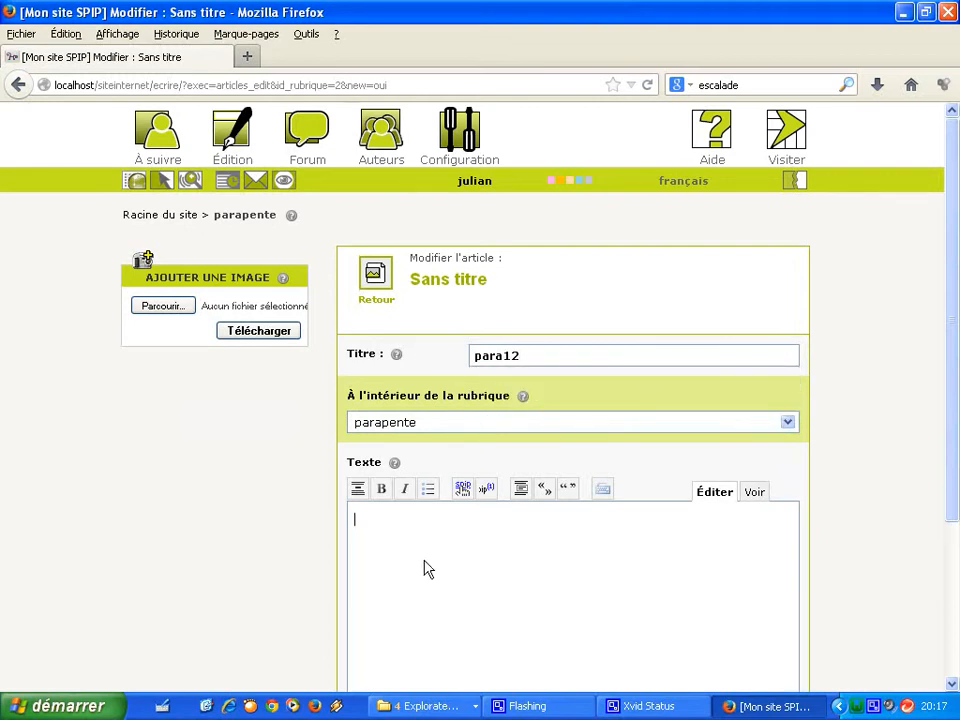
pyautogui.hotkey('ctrl', 'v')
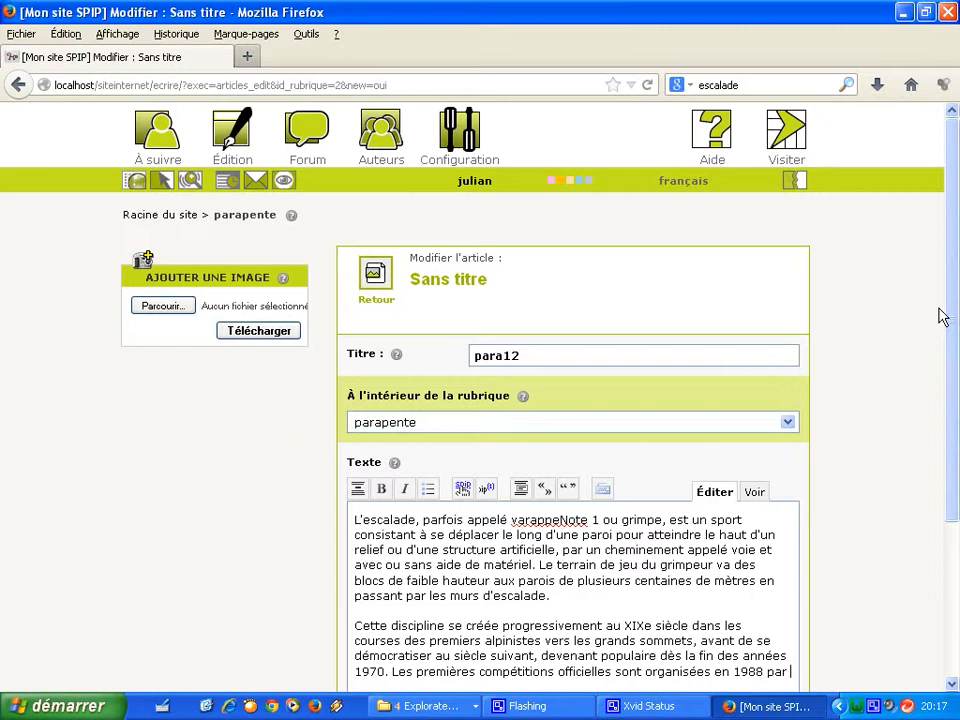
# Save the para12 article and set its status to published online.
pyautogui.moveTo(951, 321); pyautogui.dragTo(934, 529)
pyautogui.click(757, 621)
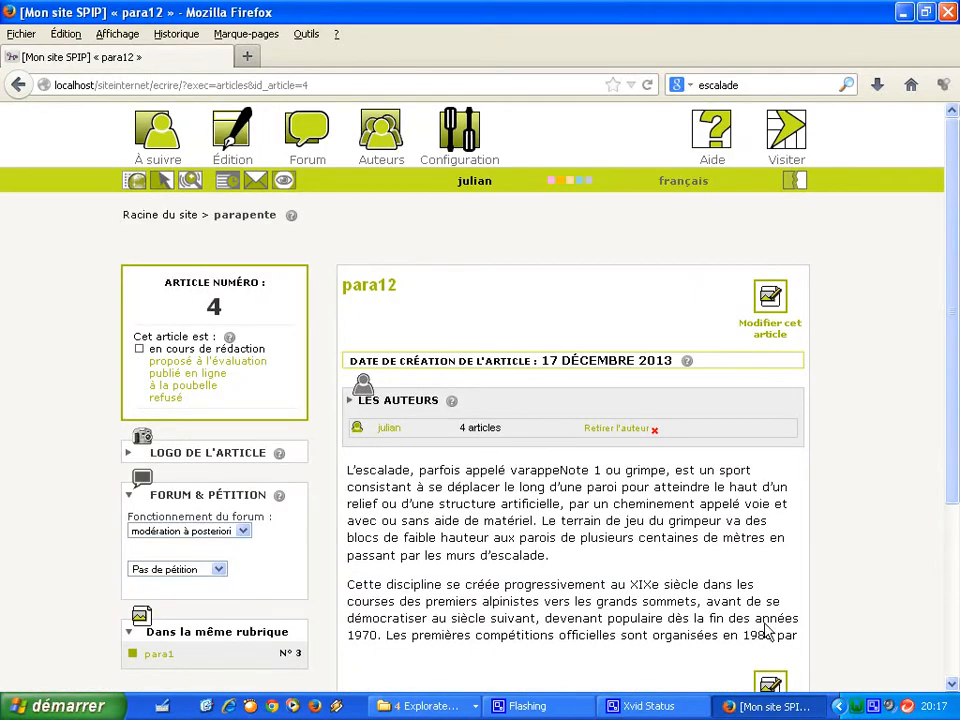
pyautogui.click(157, 378)
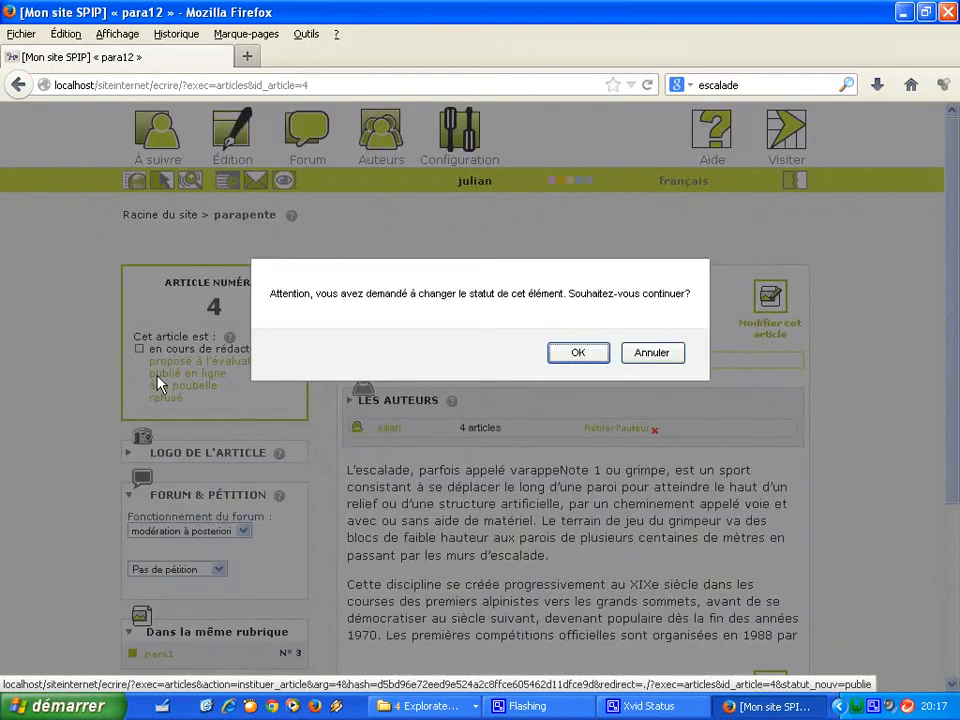
pyautogui.click(568, 351)
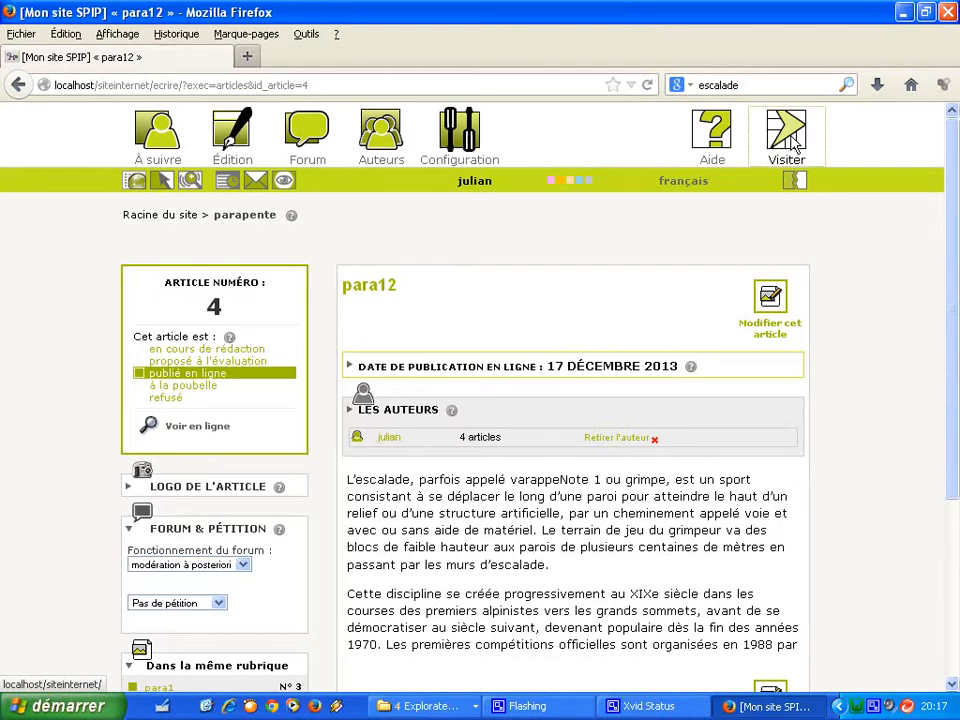
# Open the public site from Visiter in a new tab and view it.
pyautogui.rightClick(789, 150)
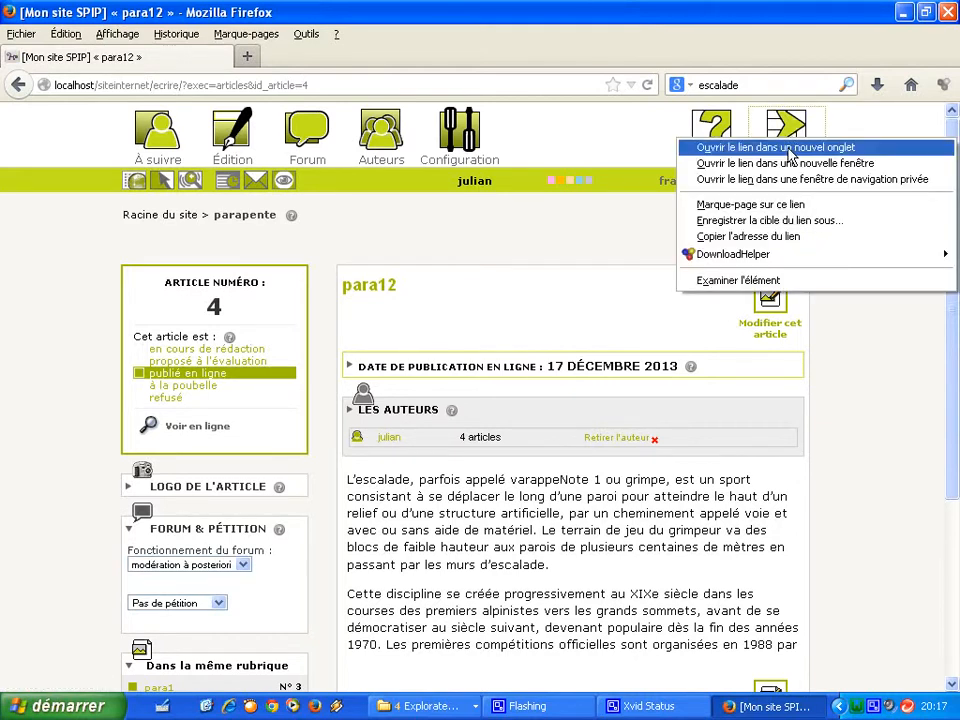
pyautogui.click(790, 148)
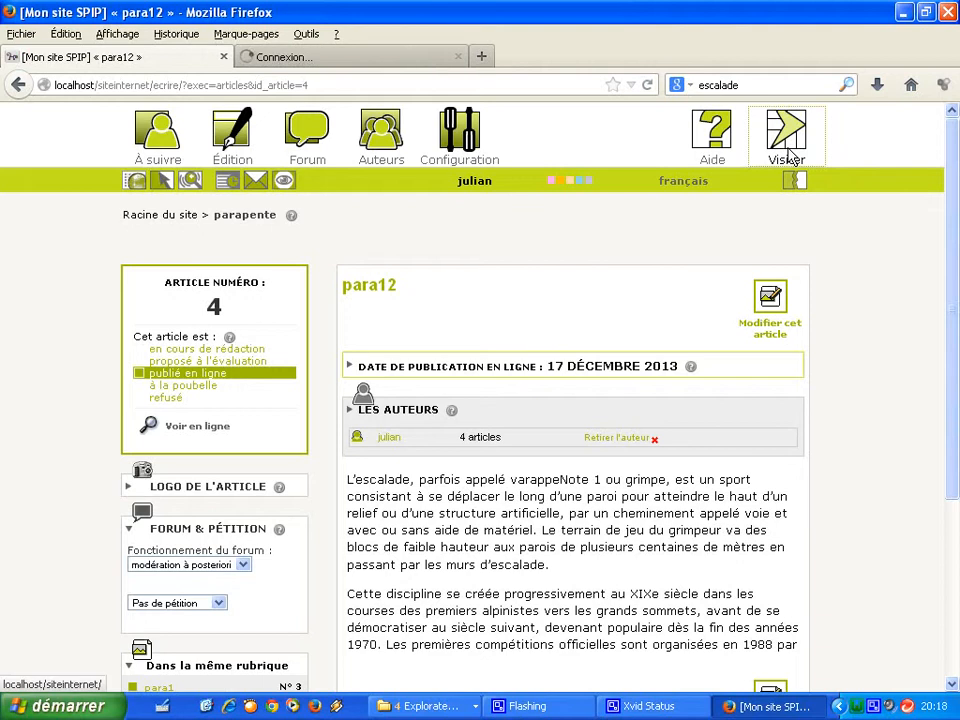
pyautogui.click(386, 58)
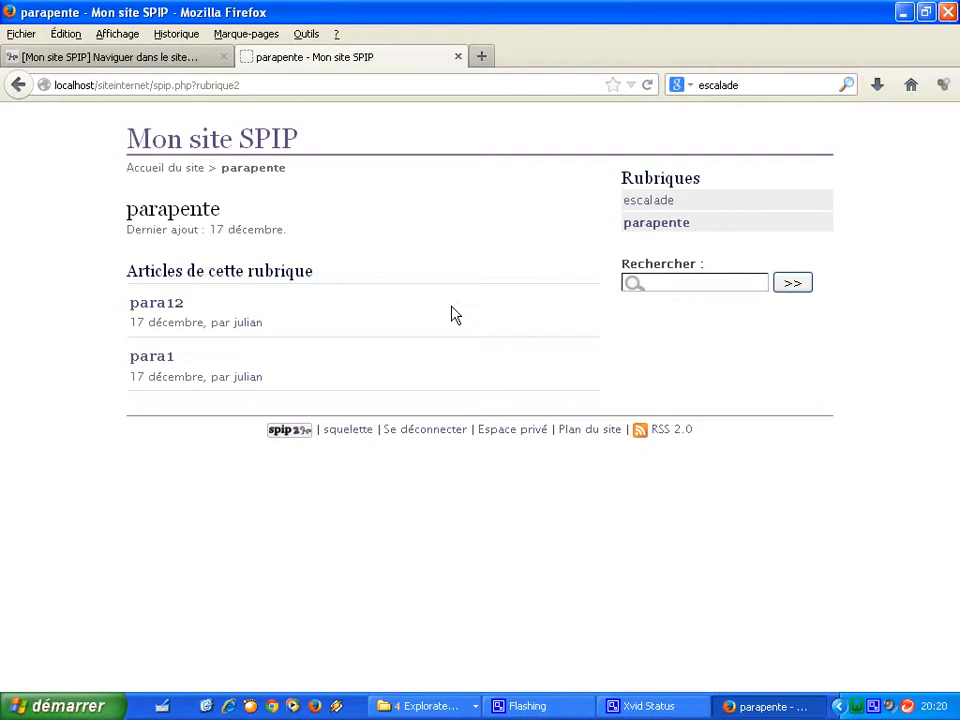
# Browse the escalade rubrique and danger article, then the parapente rubrique and para1 article.
pyautogui.click(652, 208)
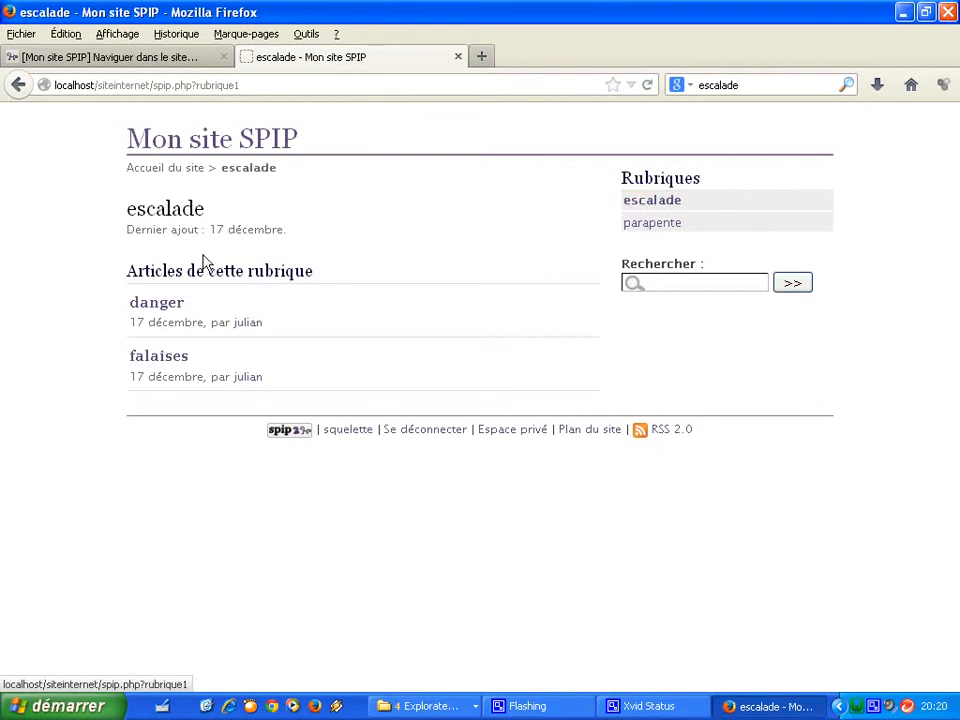
pyautogui.click(160, 303)
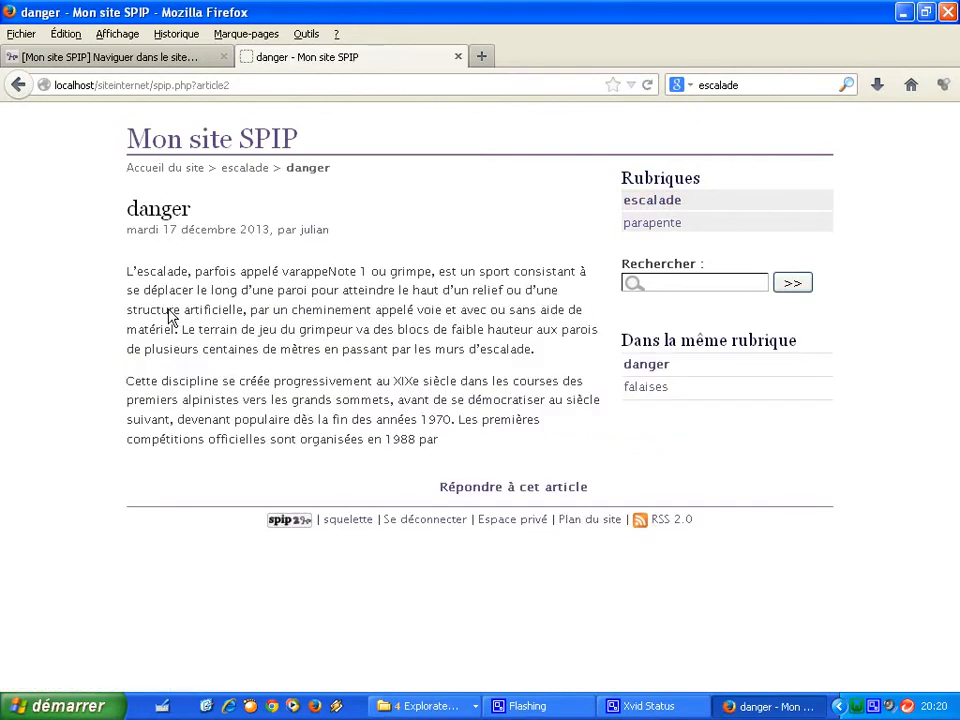
pyautogui.click(684, 231)
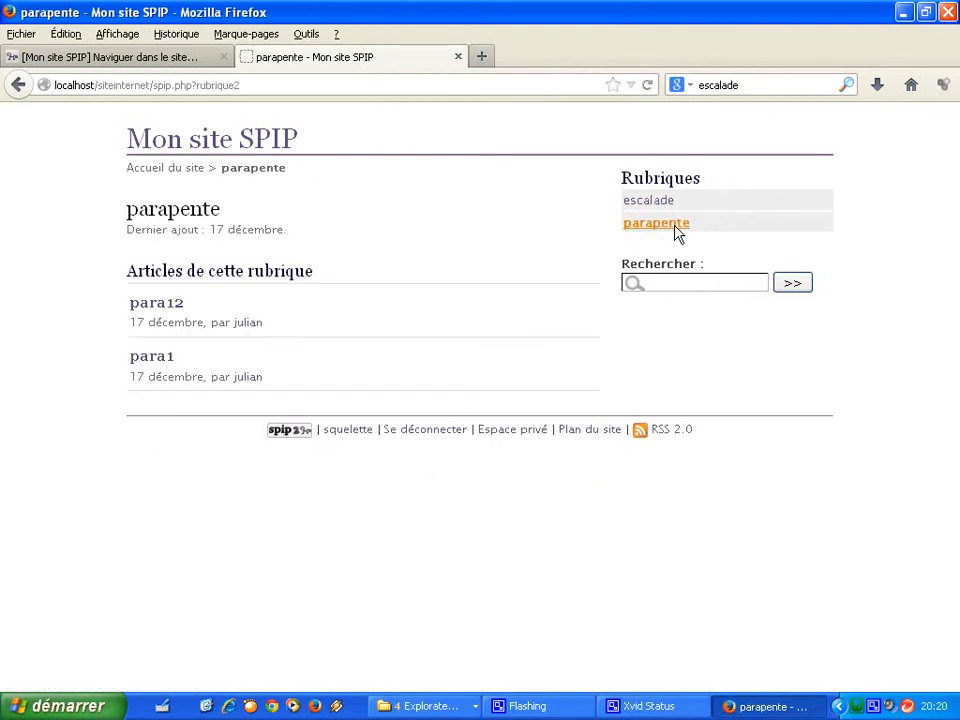
pyautogui.click(165, 359)
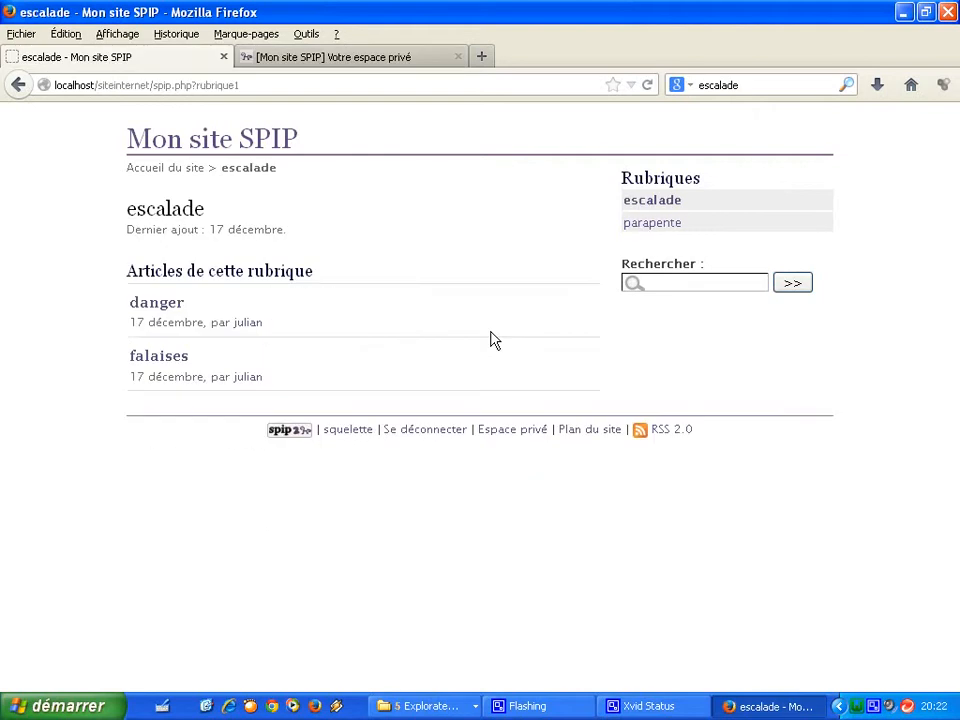
# From the private space, go to Vider le cache and clear both page cache and computed images.
pyautogui.click(521, 440)
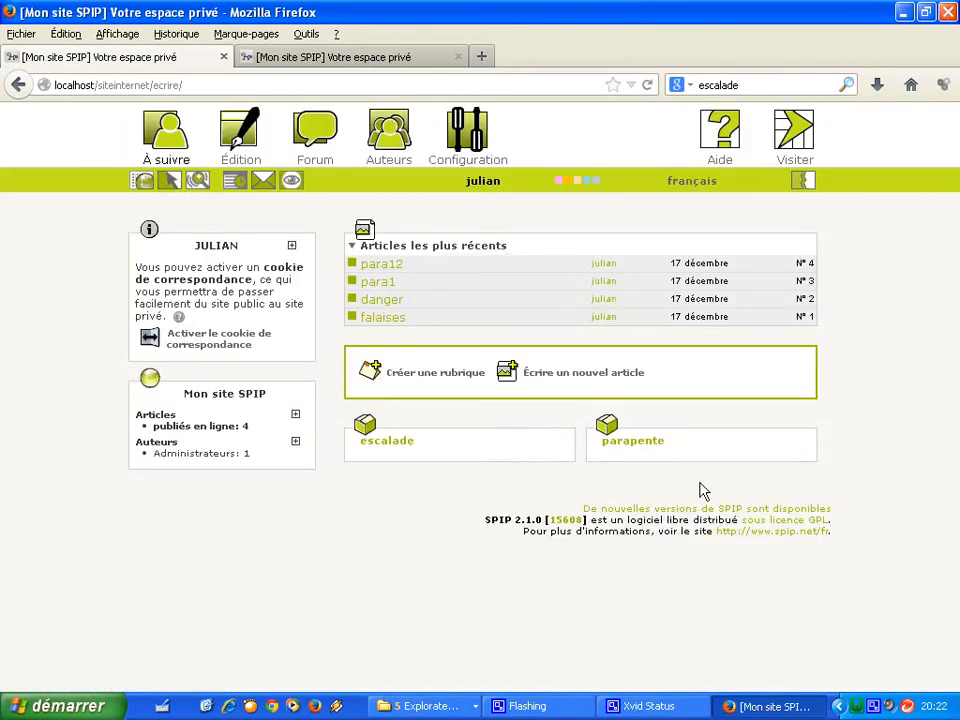
pyautogui.moveTo(467, 125)
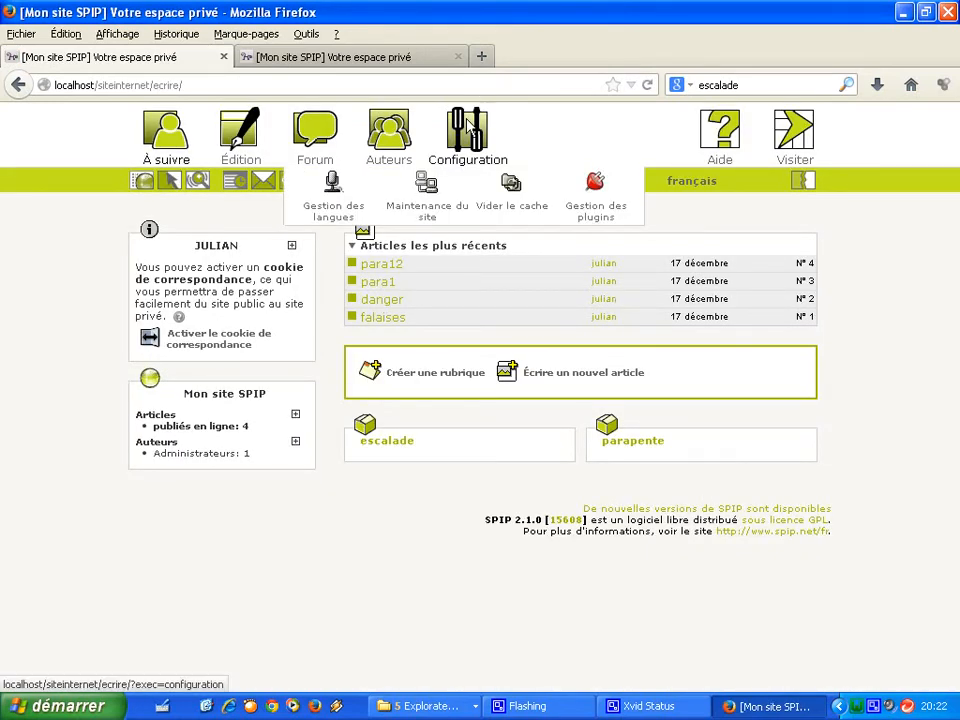
pyautogui.click(510, 186)
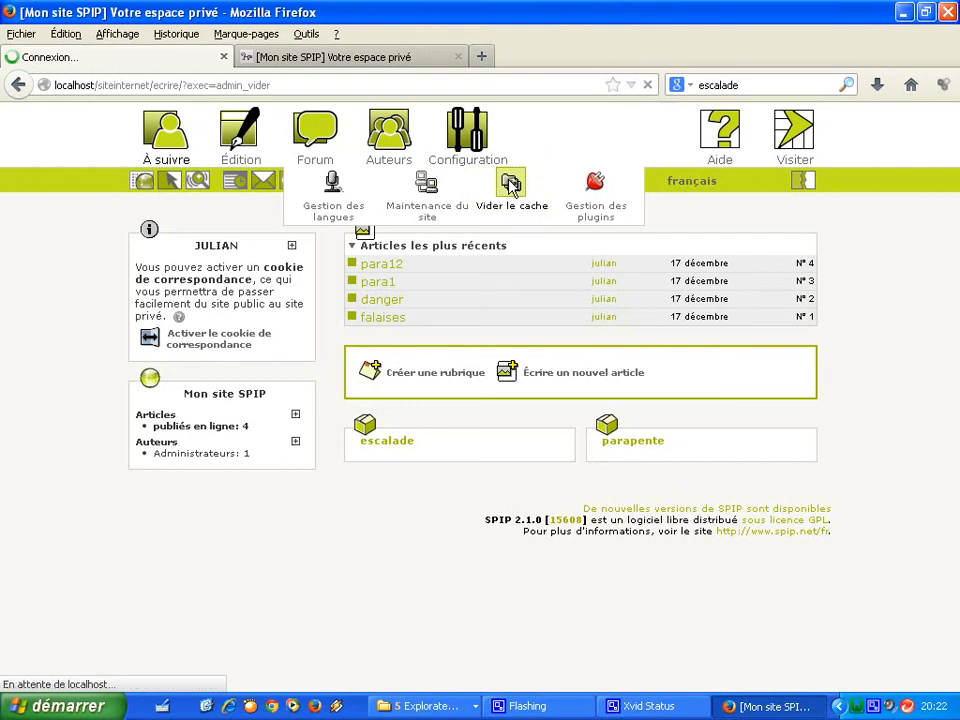
pyautogui.click(731, 566)
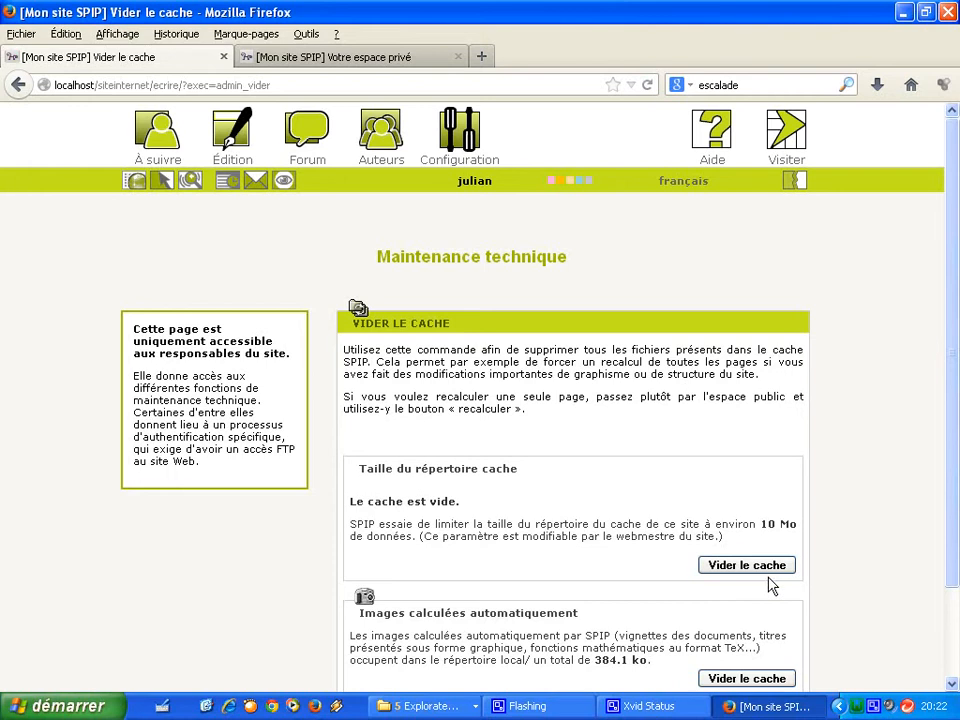
pyautogui.click(760, 681)
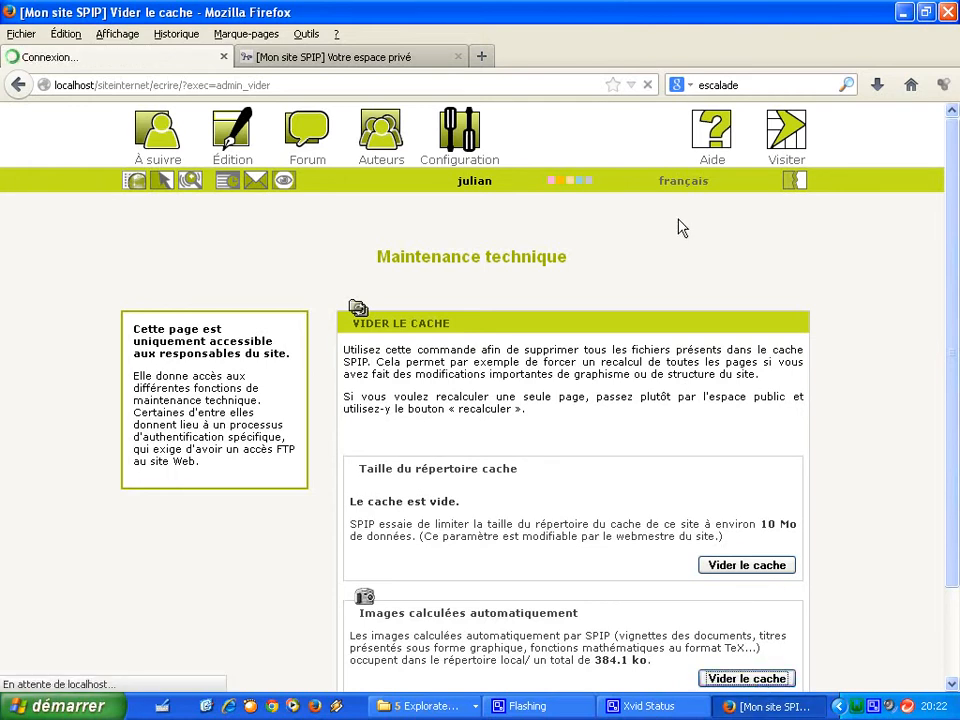
# Open the public site from Visiter in a new tab to see all four articles listed.
pyautogui.rightClick(777, 147)
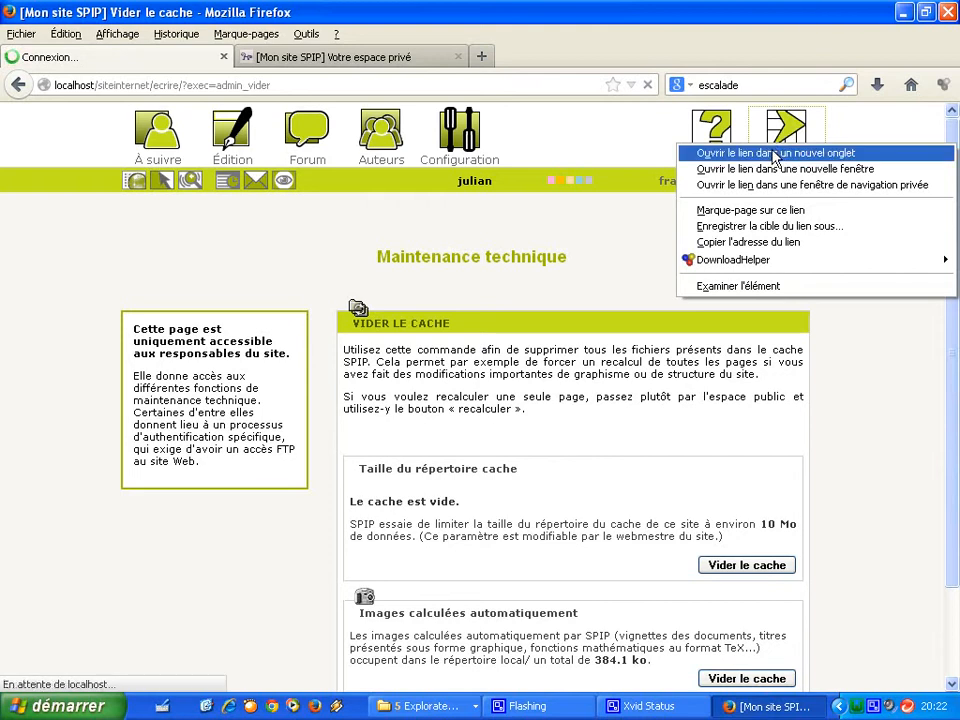
pyautogui.click(777, 155)
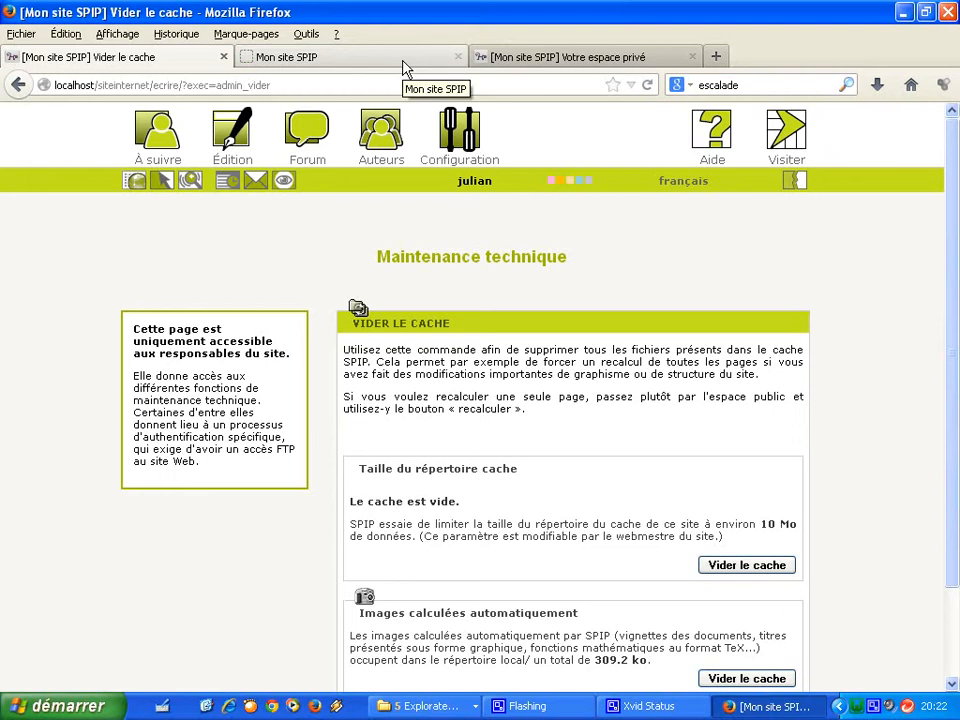
pyautogui.click(261, 57)
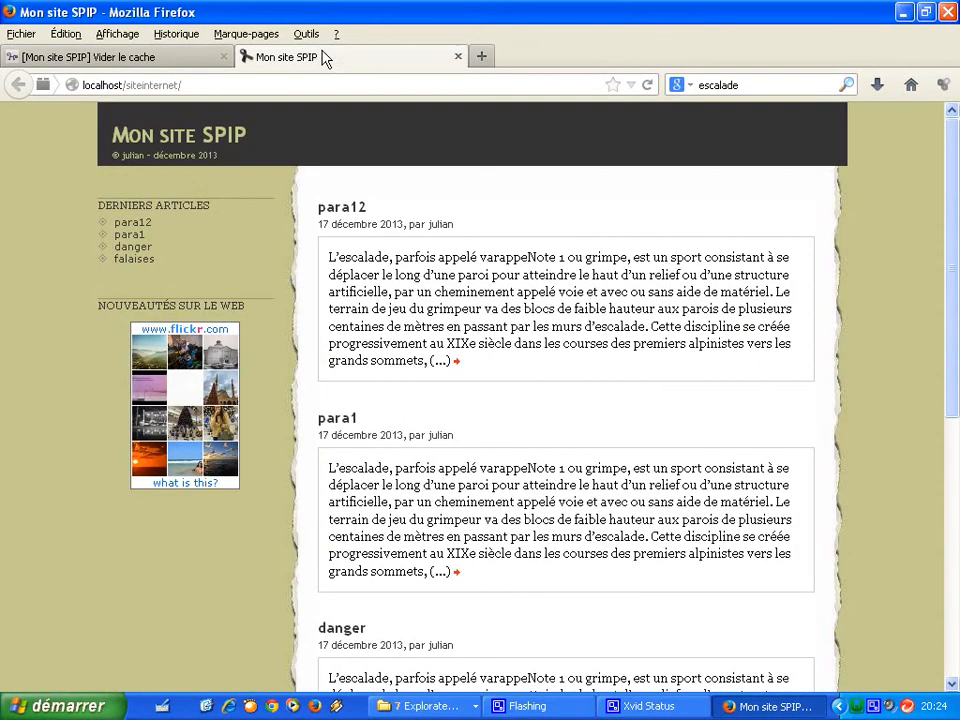
pyautogui.moveTo(952, 290)
pyautogui.mouseDown()
pyautogui.moveTo(952, 493)
pyautogui.moveTo(953, 268)
pyautogui.mouseUp()
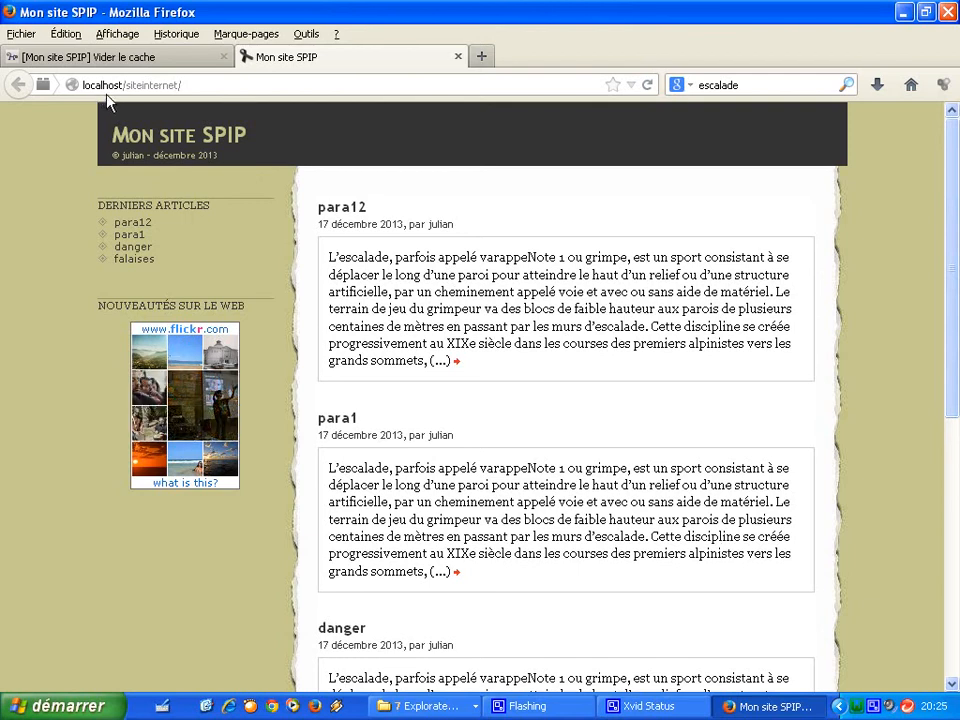
# Load the site at tablet/siteinternet/ in a new tab and check its four articles.
pyautogui.click(487, 64)
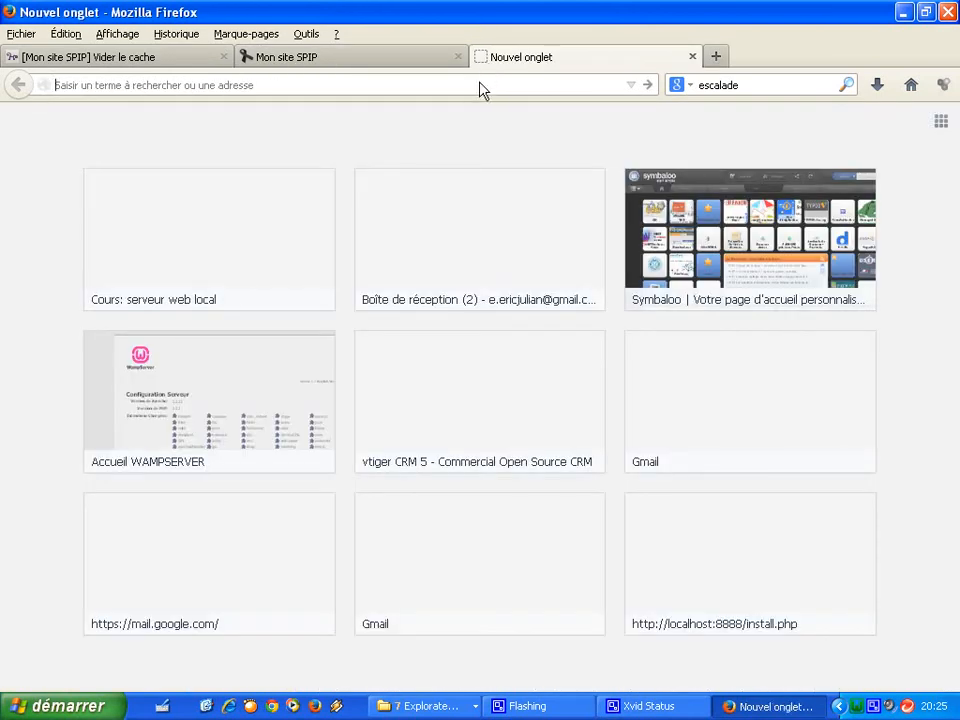
pyautogui.write('tablet/')
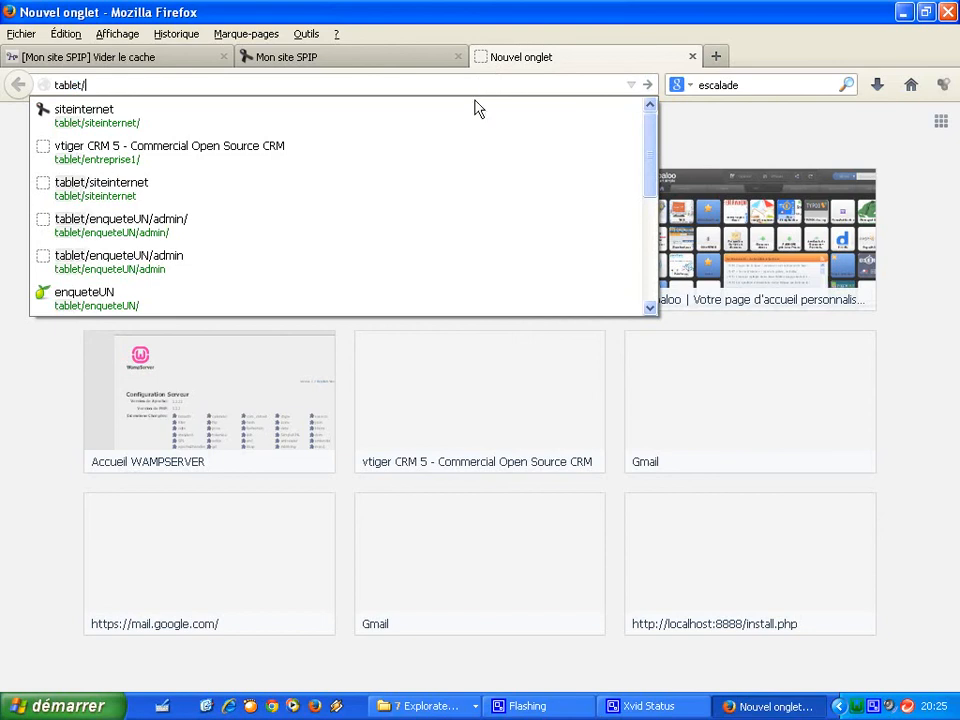
pyautogui.click(469, 118)
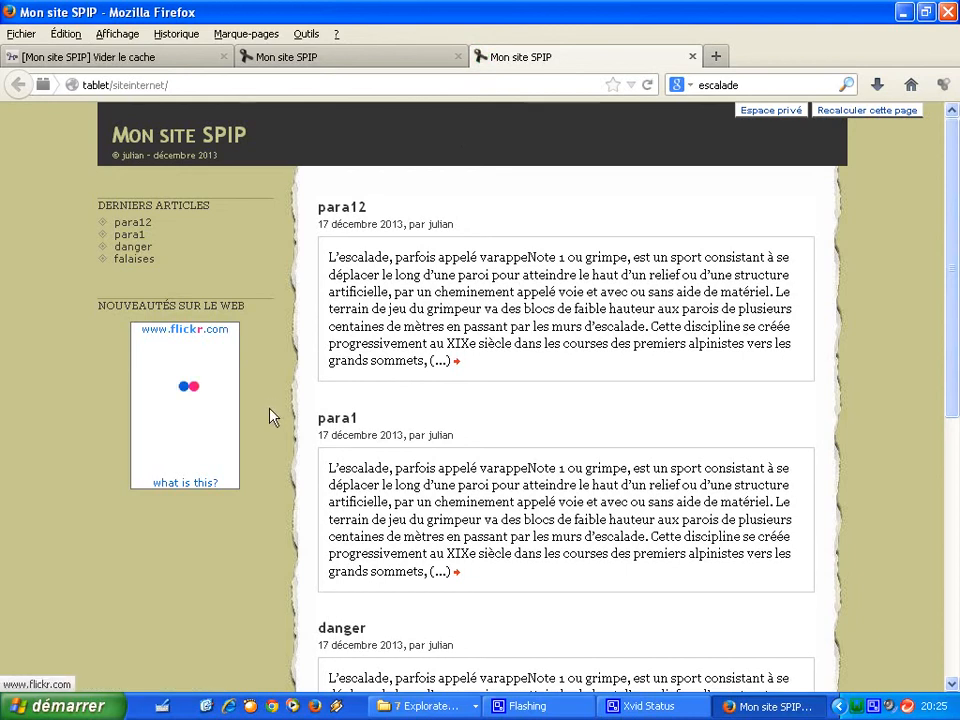
pyautogui.scroll(-5, 955, 425)
pyautogui.scroll(5, 949, 360)
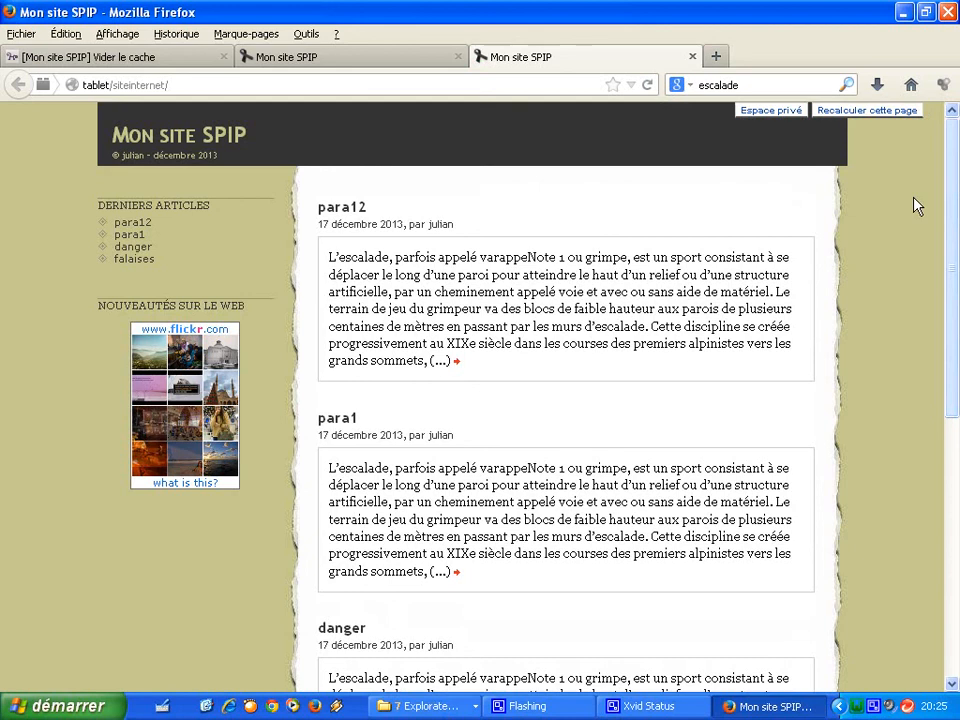